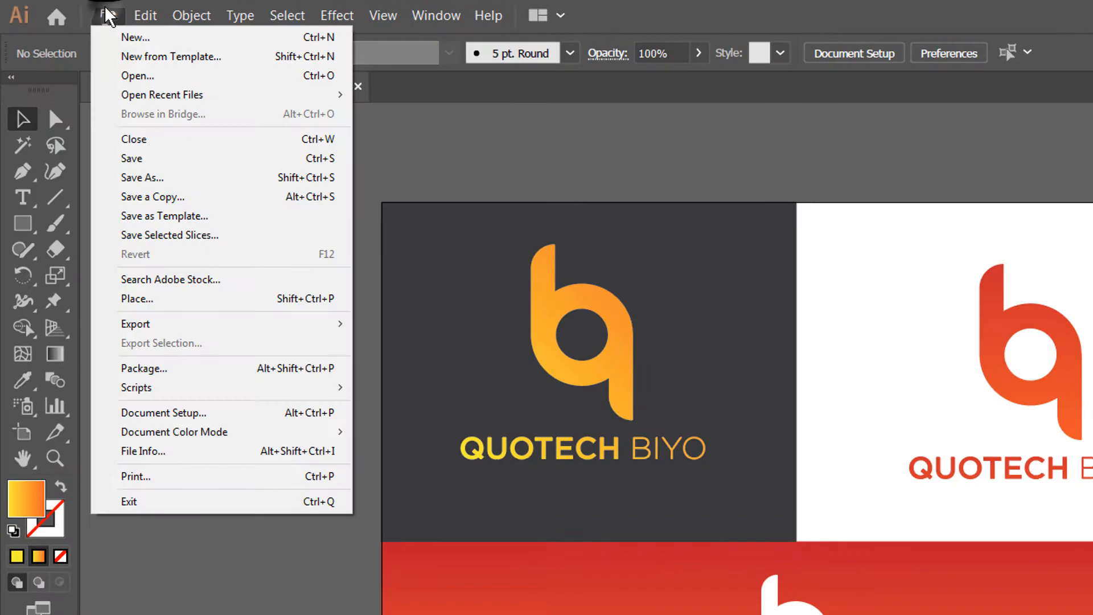
Create a new document named "logo design", 1000 px wide and 800 px high, in CMYK Color at 300 ppi.
{"action": "left_click", "coordinate": [136, 37]}
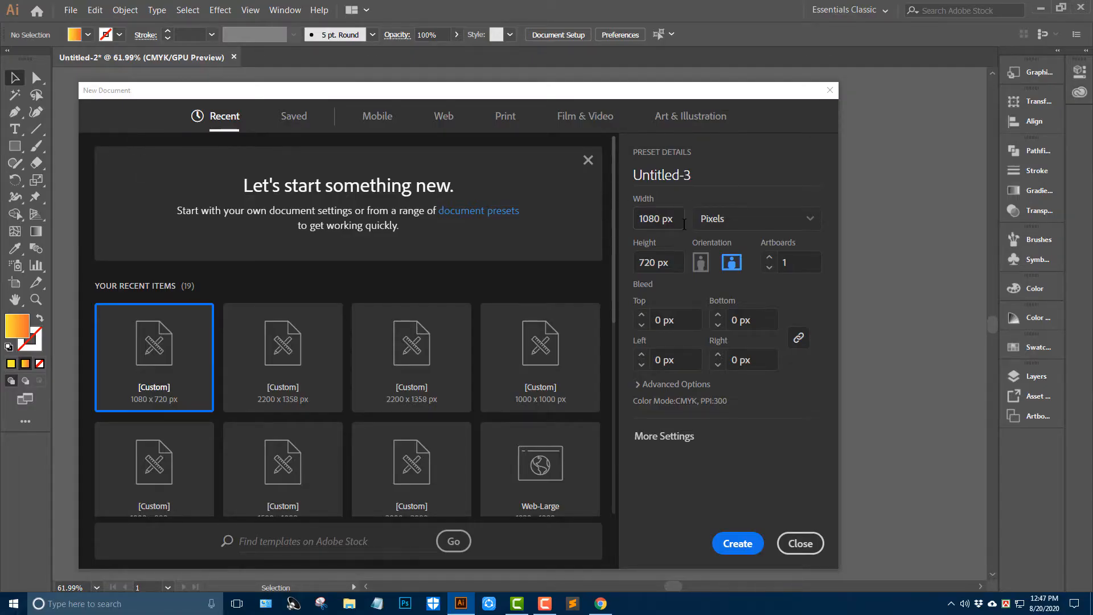
{"action": "left_click_drag", "start_coordinate": [684, 224], "coordinate": [629, 213]}
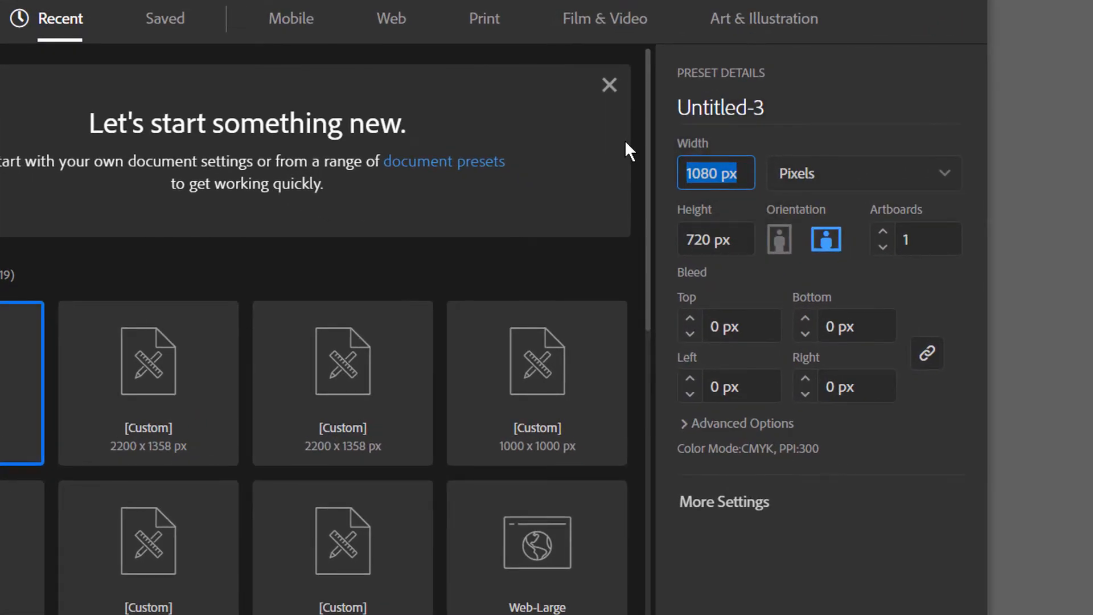
{"action": "type", "text": "1000"}
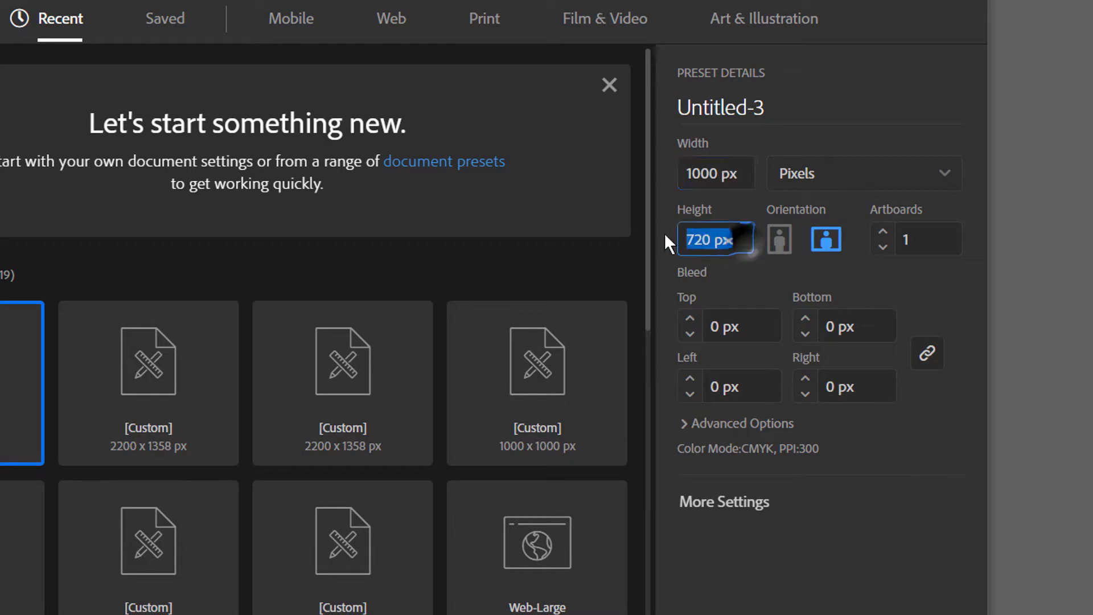
{"action": "type", "text": "800"}
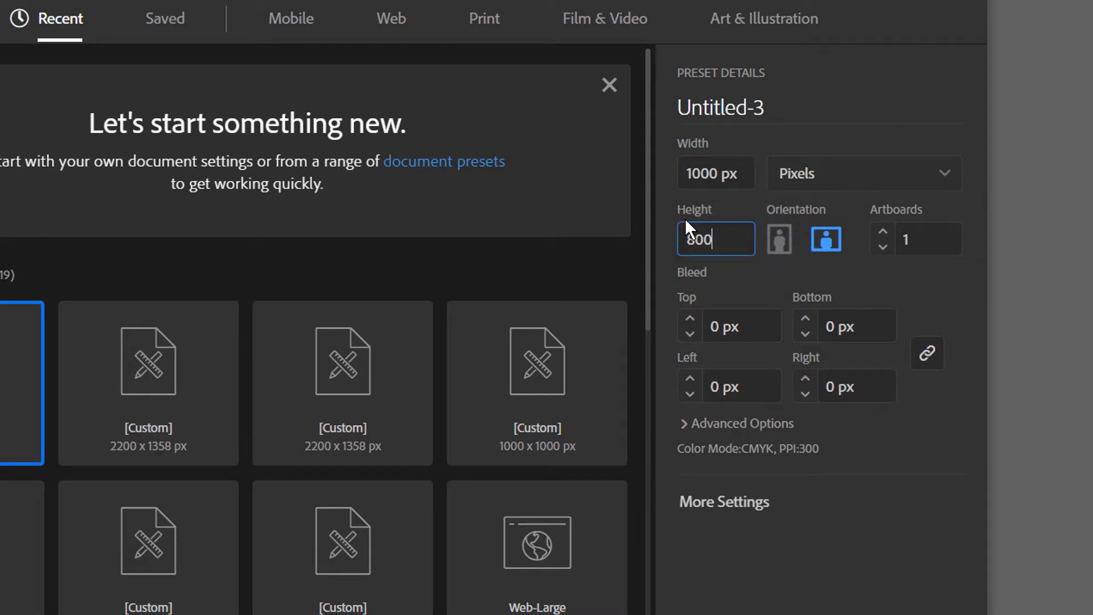
{"action": "left_click", "coordinate": [763, 424]}
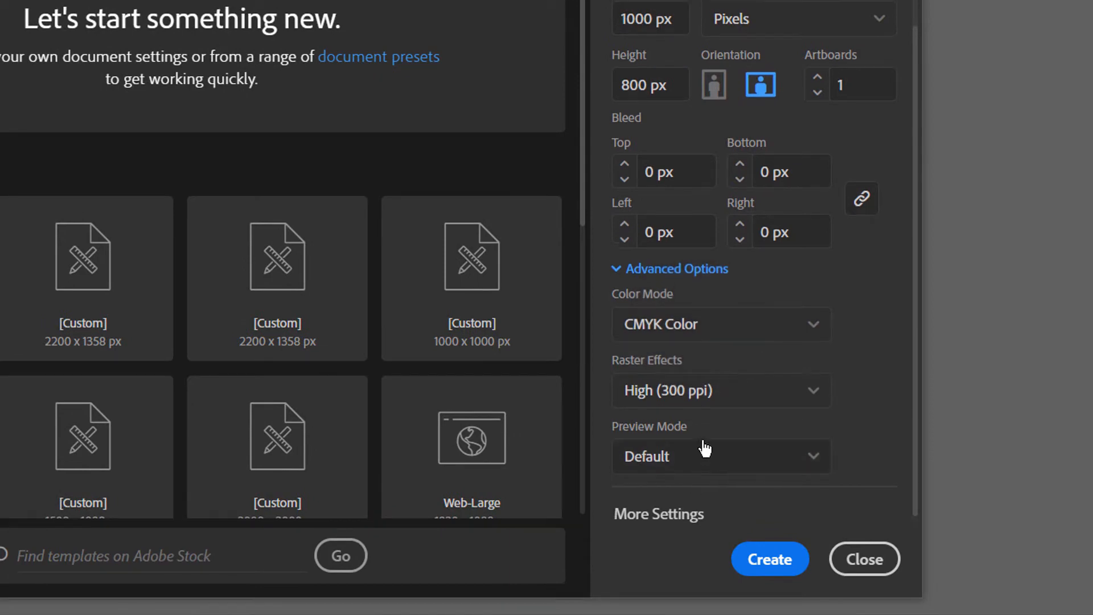
{"action": "scroll", "coordinate": [703, 442], "scroll_direction": "up", "scroll_amount": 1}
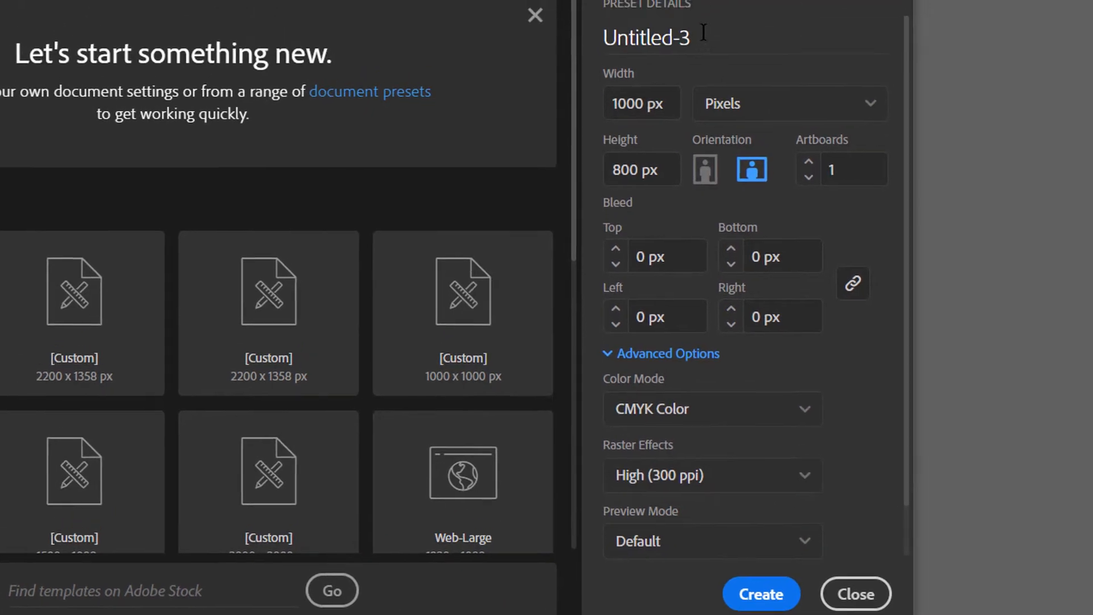
{"action": "left_click_drag", "start_coordinate": [712, 3], "coordinate": [604, 3]}
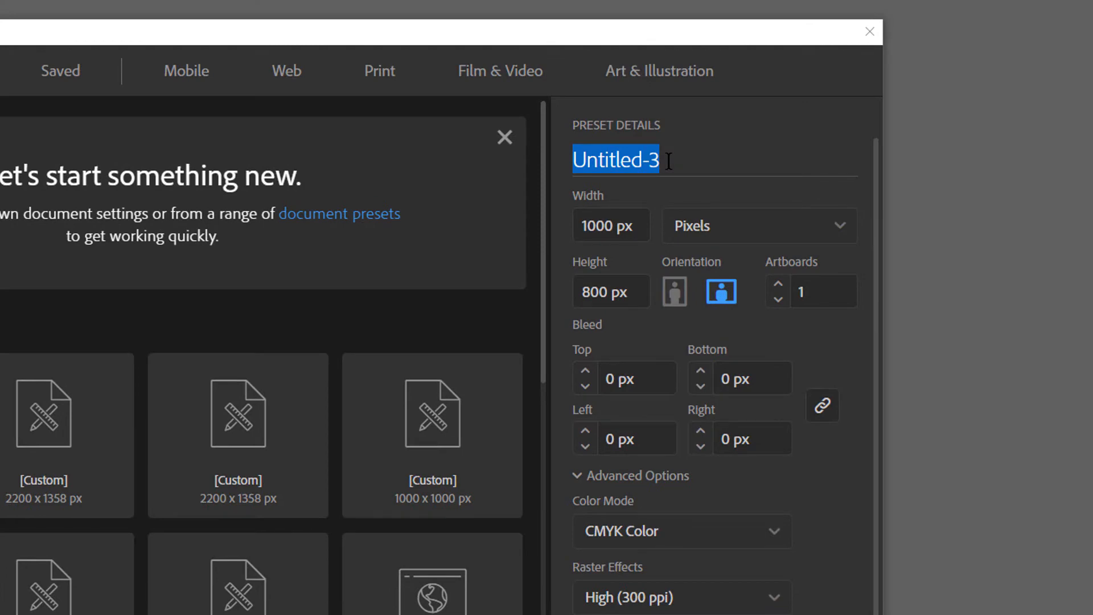
{"action": "key", "text": "BackSpace"}
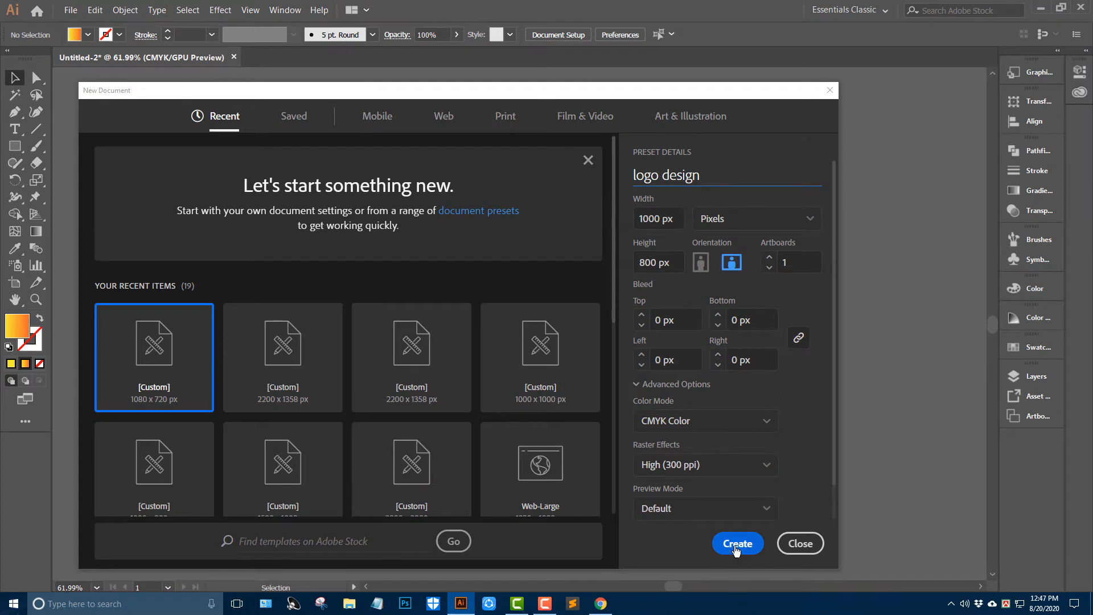
{"action": "left_click", "coordinate": [737, 544]}
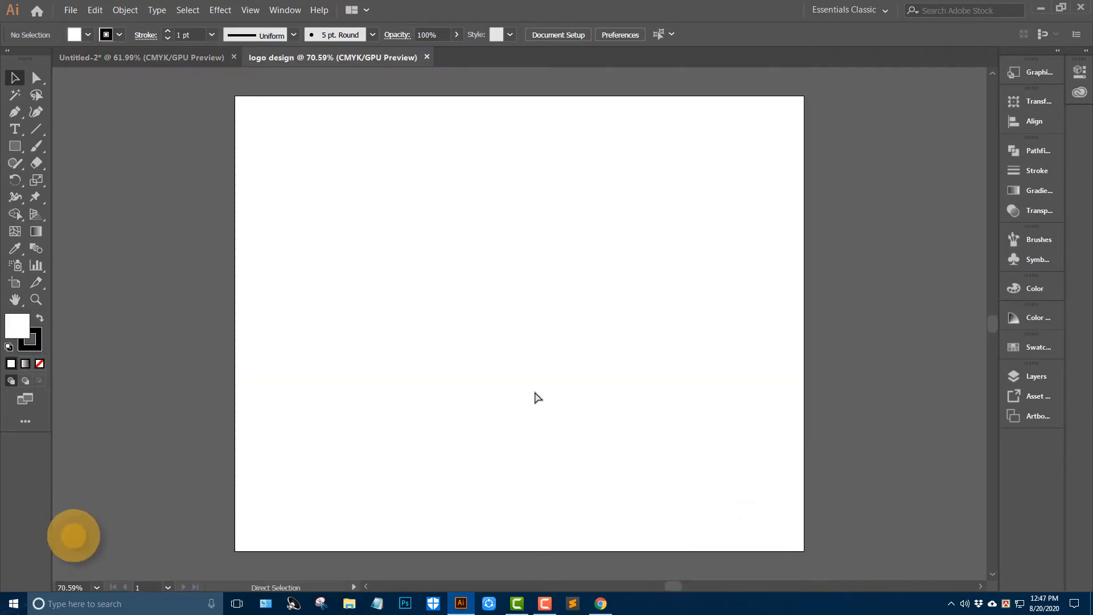
Draw a circle about 155 px in diameter near the centre of the artboard with the Ellipse tool.
{"action": "left_click_drag", "start_coordinate": [536, 393], "coordinate": [532, 388]}
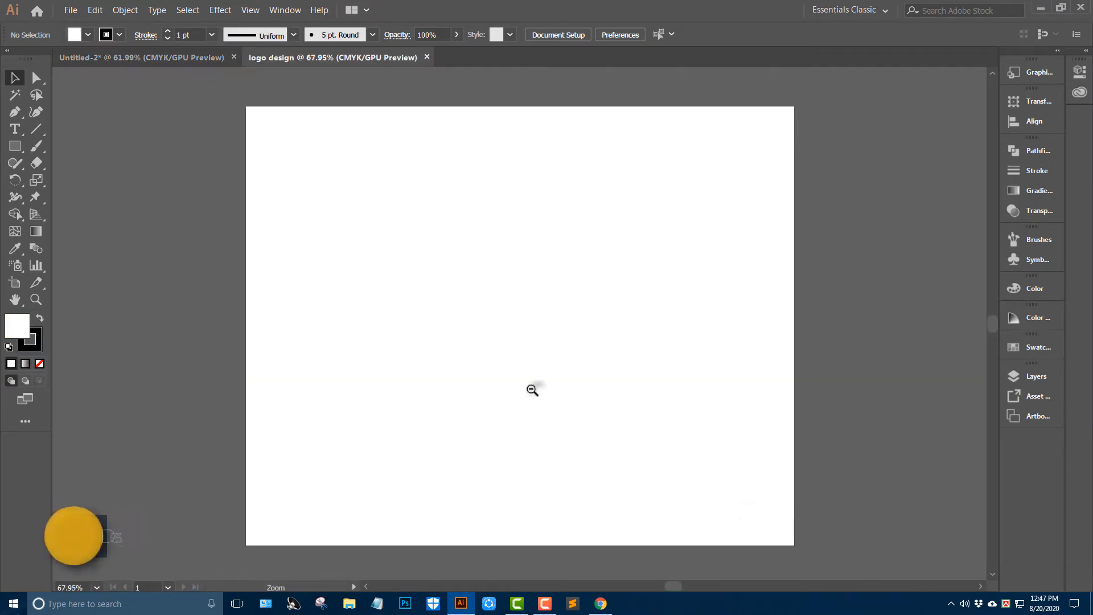
{"action": "mouse_move", "coordinate": [547, 347]}
{"action": "left_mouse_down"}
{"action": "mouse_move", "coordinate": [529, 351]}
{"action": "mouse_move", "coordinate": [529, 341]}
{"action": "left_mouse_up"}
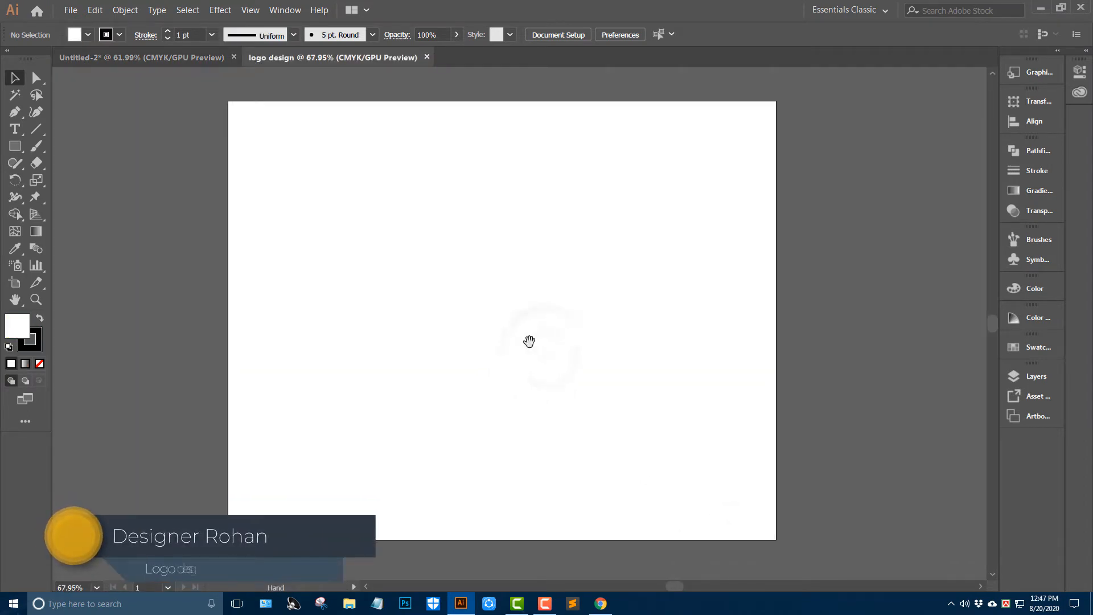
{"action": "left_click", "coordinate": [16, 147]}
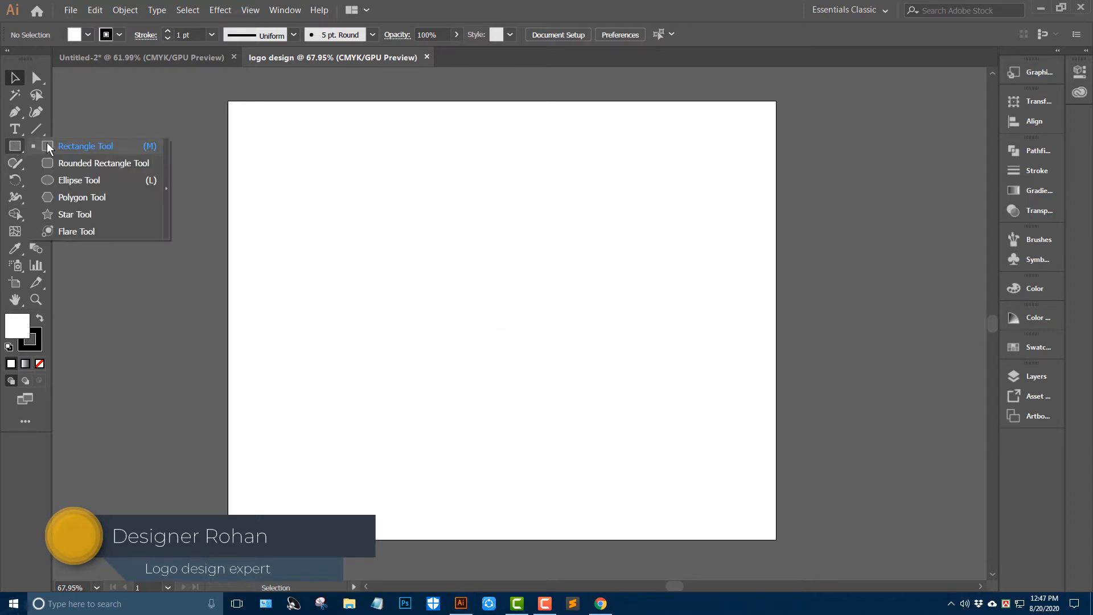
{"action": "left_click", "coordinate": [69, 181]}
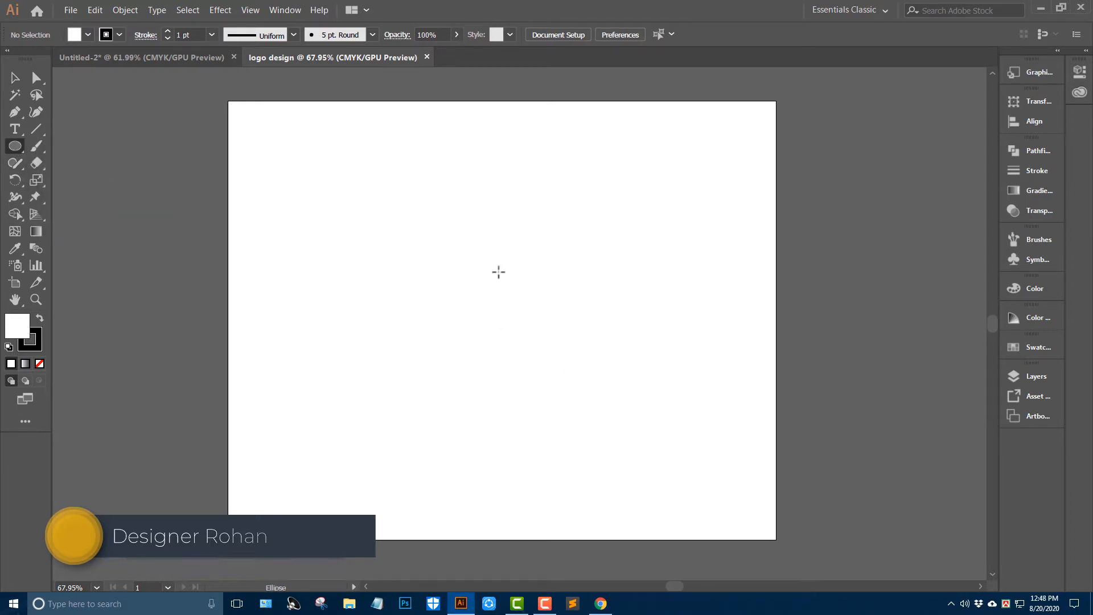
{"action": "left_click_drag", "start_coordinate": [466, 255], "coordinate": [496, 254]}
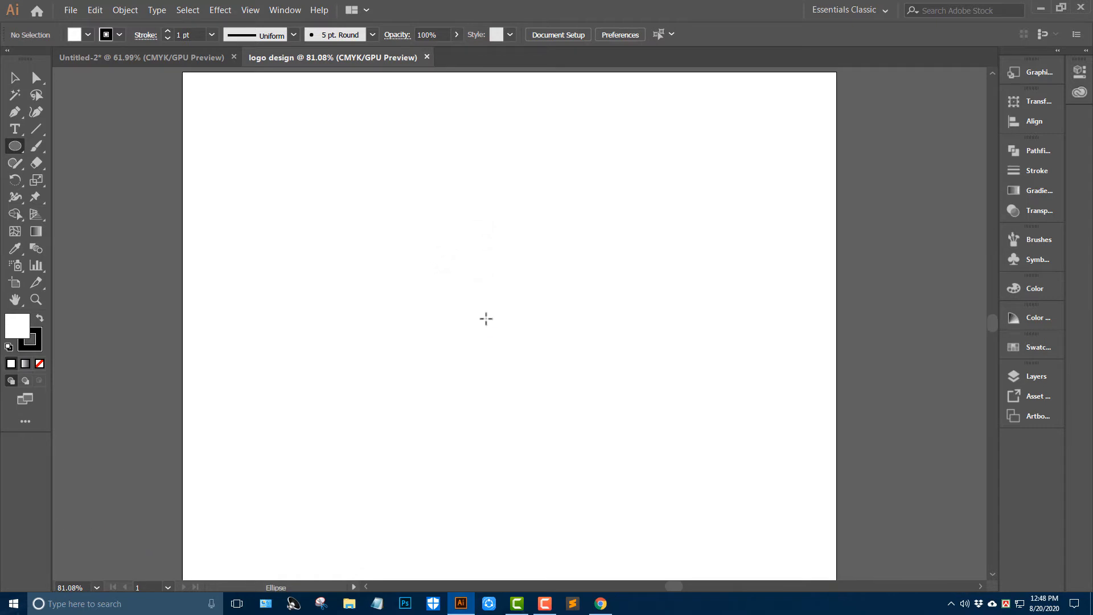
{"action": "left_click_drag", "start_coordinate": [488, 311], "coordinate": [521, 361]}
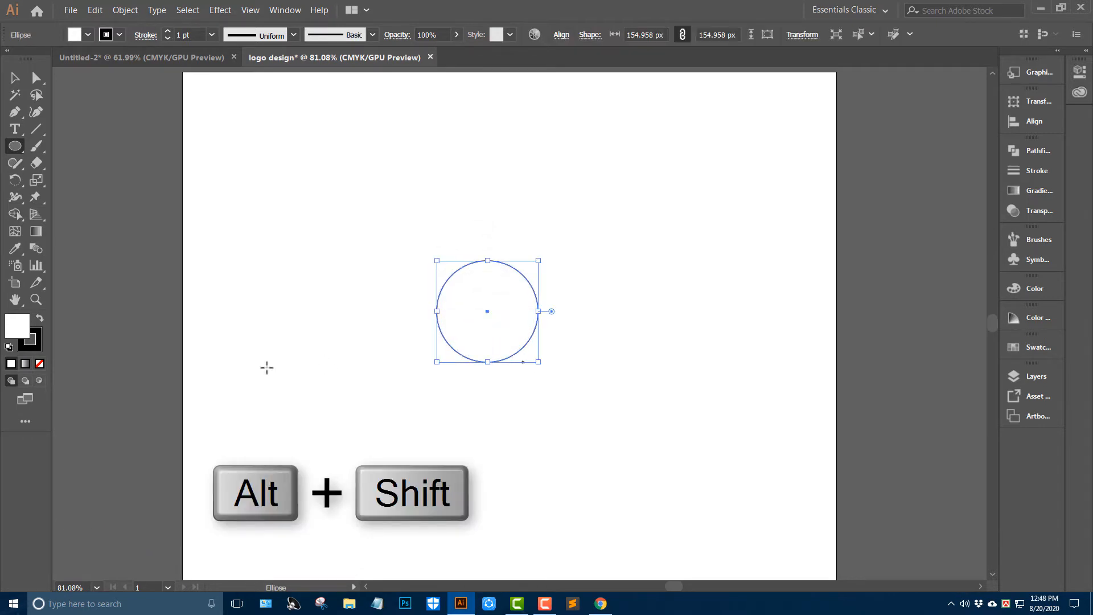
Give the circle no fill and set its black stroke weight to 50 pt.
{"action": "left_click", "coordinate": [39, 320]}
{"action": "left_click", "coordinate": [41, 321]}
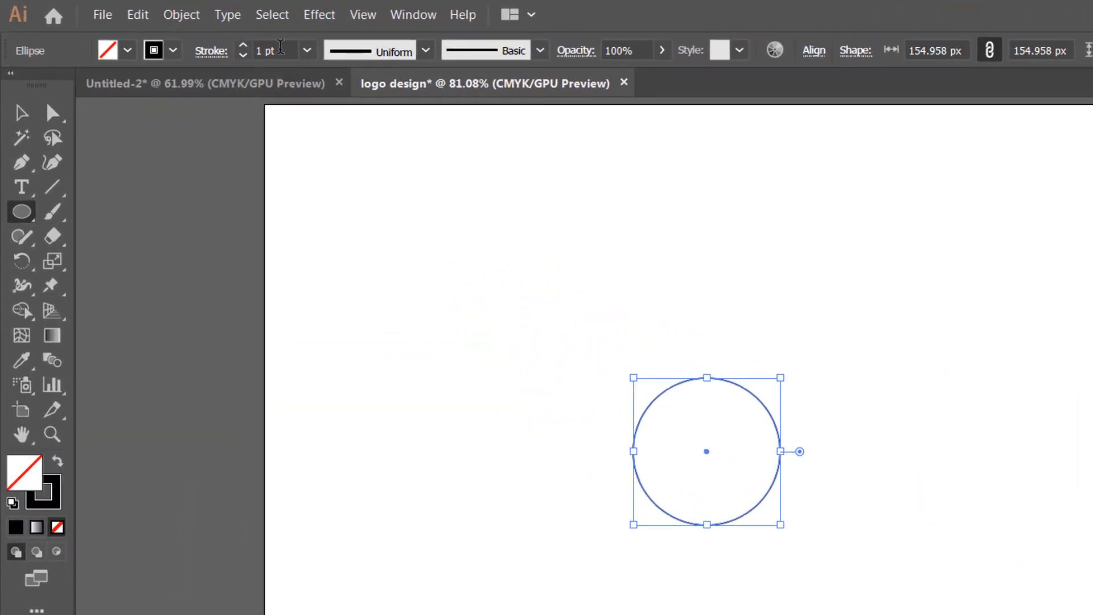
{"action": "left_click", "coordinate": [280, 51]}
{"action": "scroll", "coordinate": [280, 50], "scroll_direction": "up", "scroll_amount": 20}
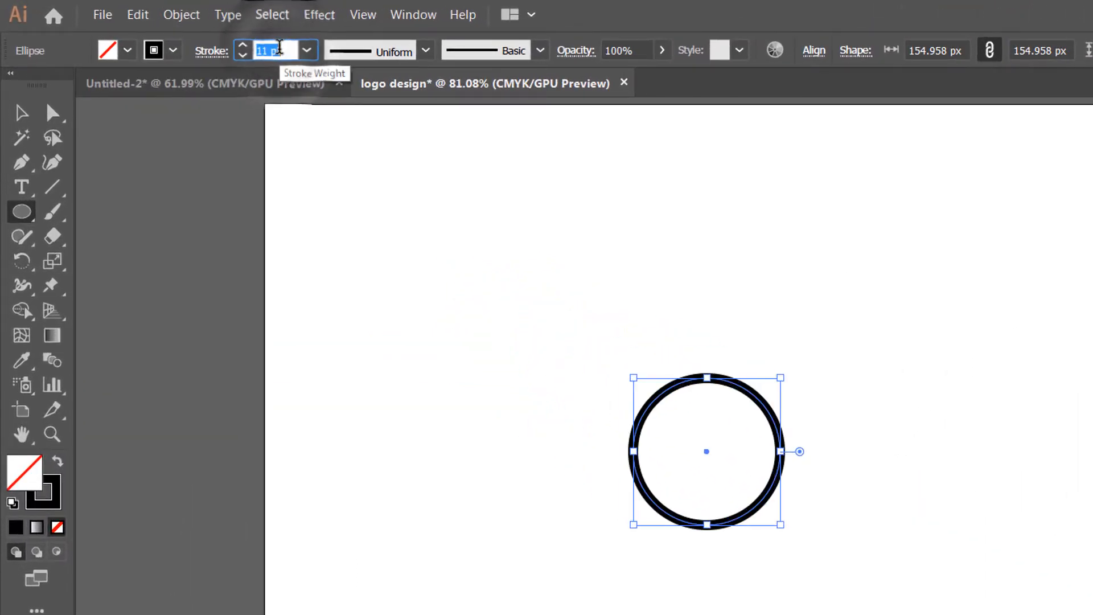
{"action": "scroll", "coordinate": [280, 48], "scroll_direction": "up", "scroll_amount": 8}
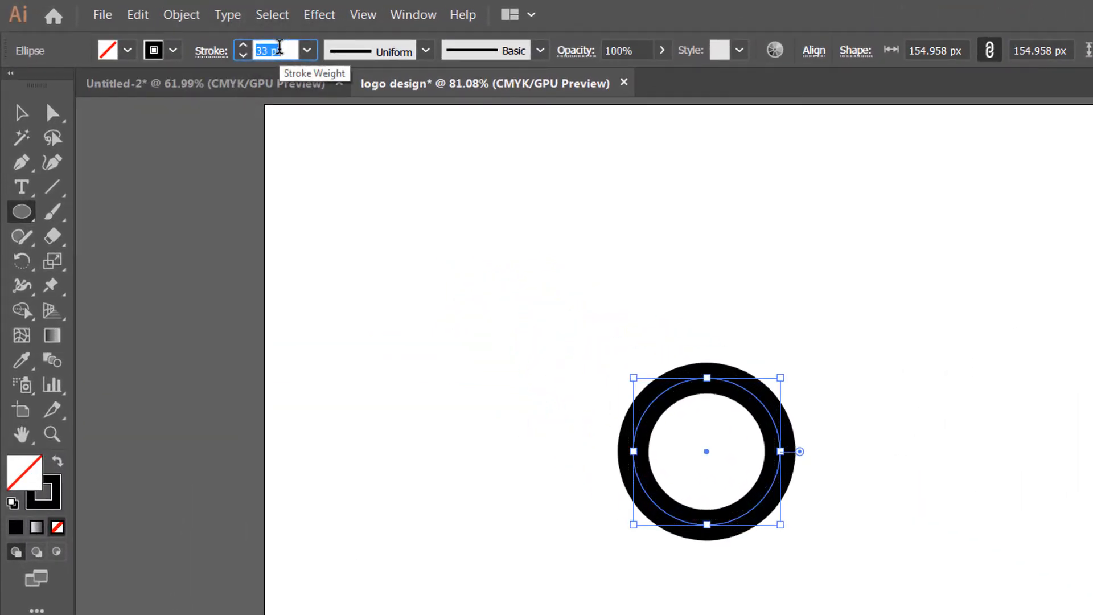
{"action": "scroll", "coordinate": [279, 48], "scroll_direction": "up", "scroll_amount": 4}
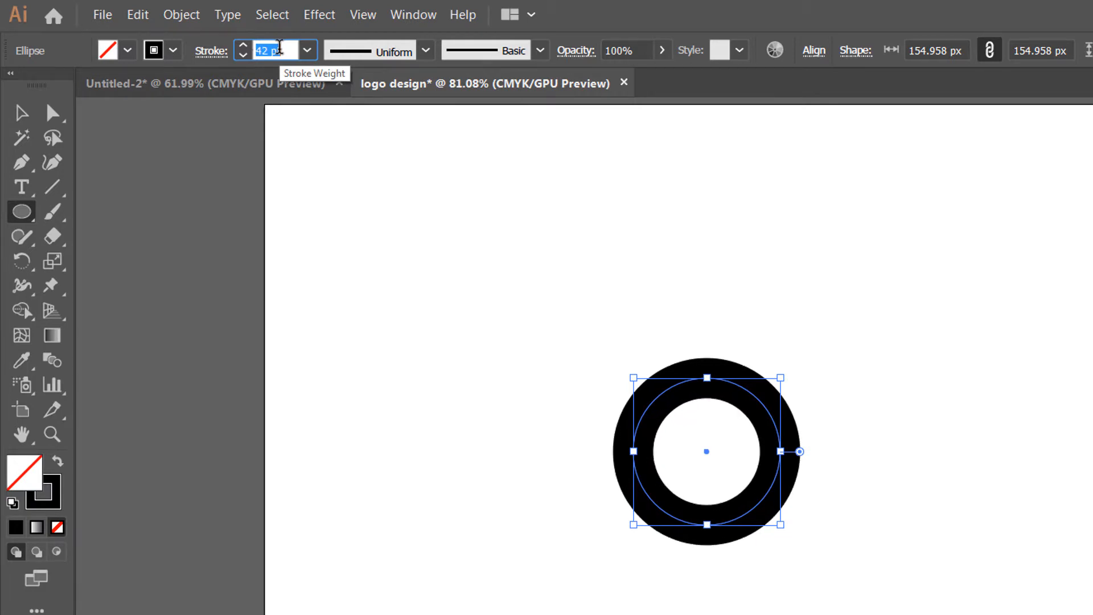
{"action": "scroll", "coordinate": [280, 48], "scroll_direction": "down", "scroll_amount": 1}
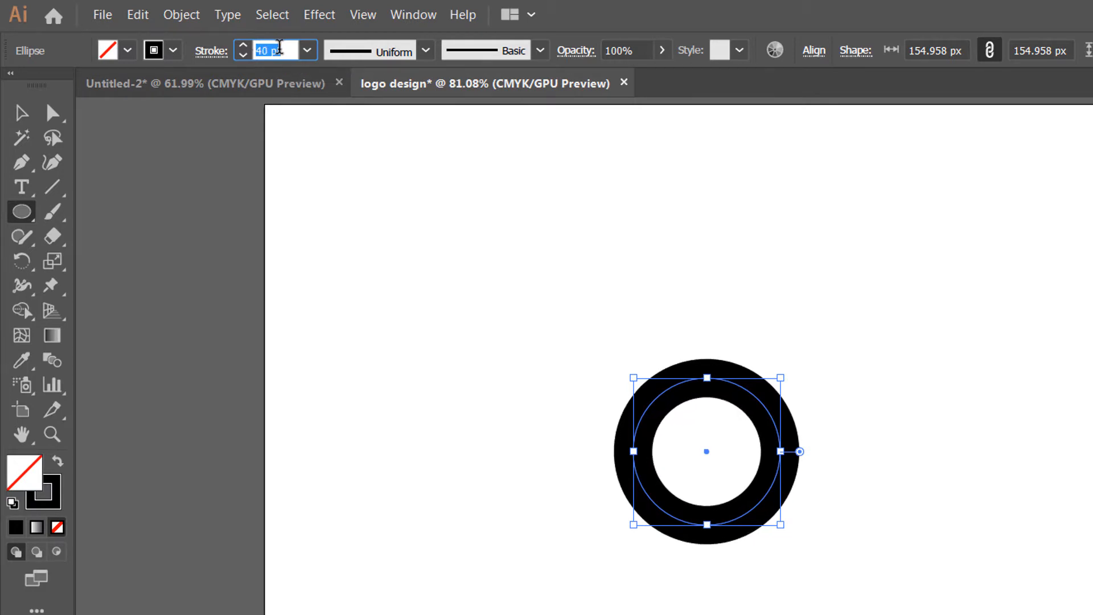
{"action": "scroll", "coordinate": [280, 48], "scroll_direction": "up", "scroll_amount": 3}
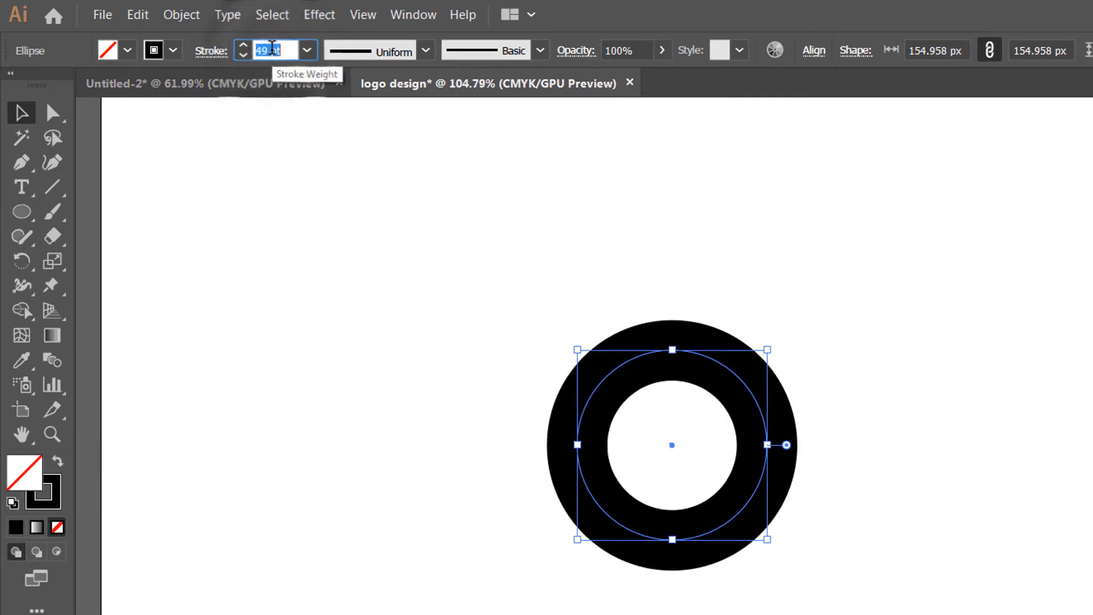
{"action": "scroll", "coordinate": [273, 48], "scroll_direction": "up", "scroll_amount": 1}
Expand the stroked circle into a filled ring shape.
{"action": "left_click", "coordinate": [635, 214]}
{"action": "left_click_drag", "start_coordinate": [473, 272], "coordinate": [820, 527]}
{"action": "key", "text": "ctrl+space"}
{"action": "left_click_drag", "start_coordinate": [814, 347], "coordinate": [851, 339]}
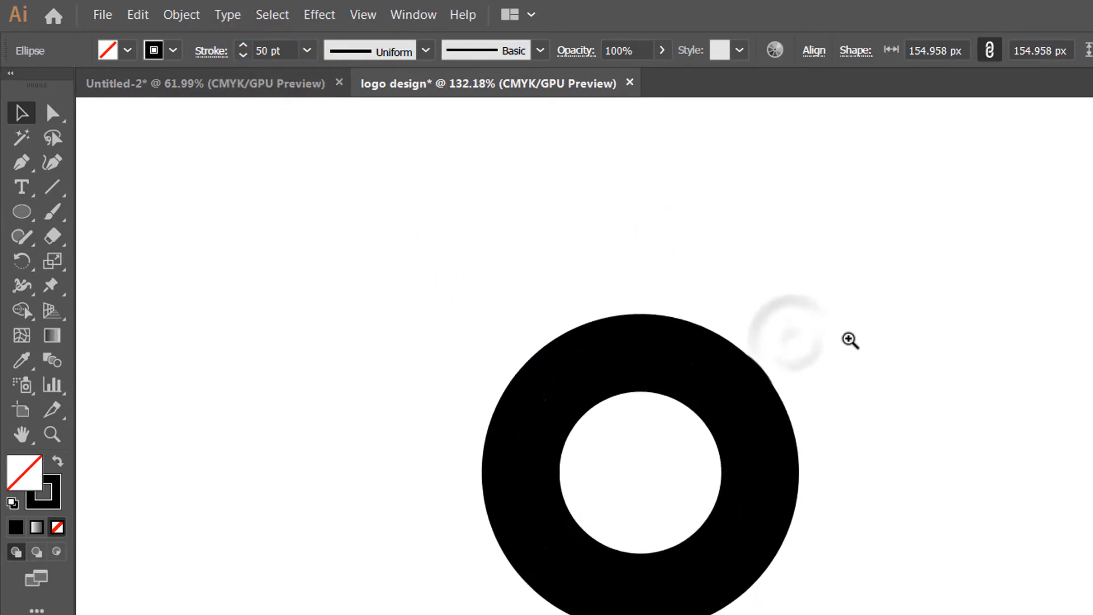
{"action": "left_click", "coordinate": [182, 15]}
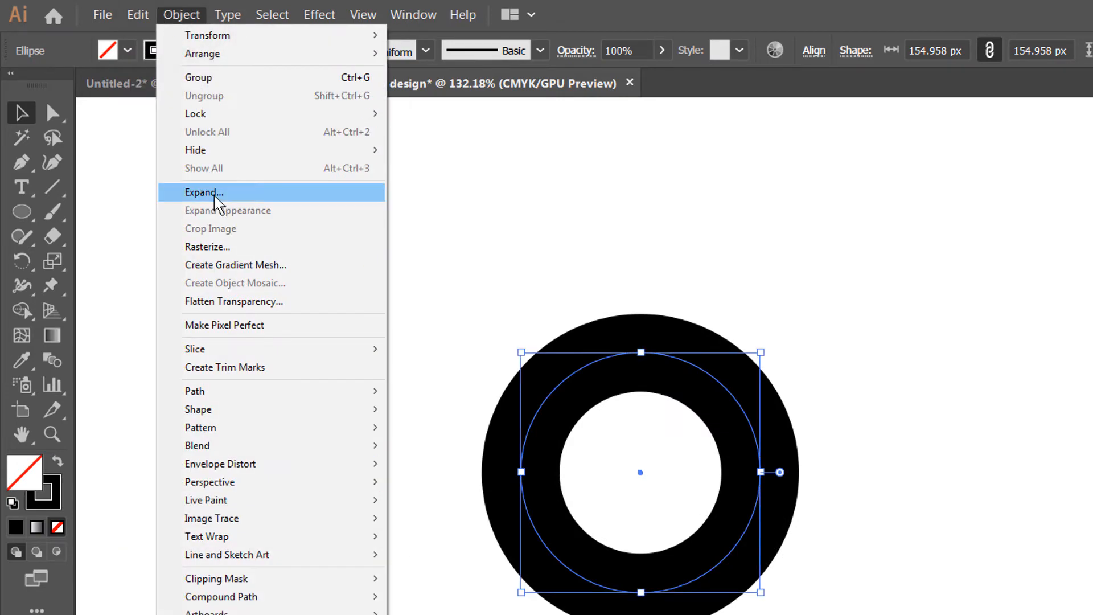
{"action": "left_click", "coordinate": [209, 192]}
{"action": "left_click", "coordinate": [718, 527]}
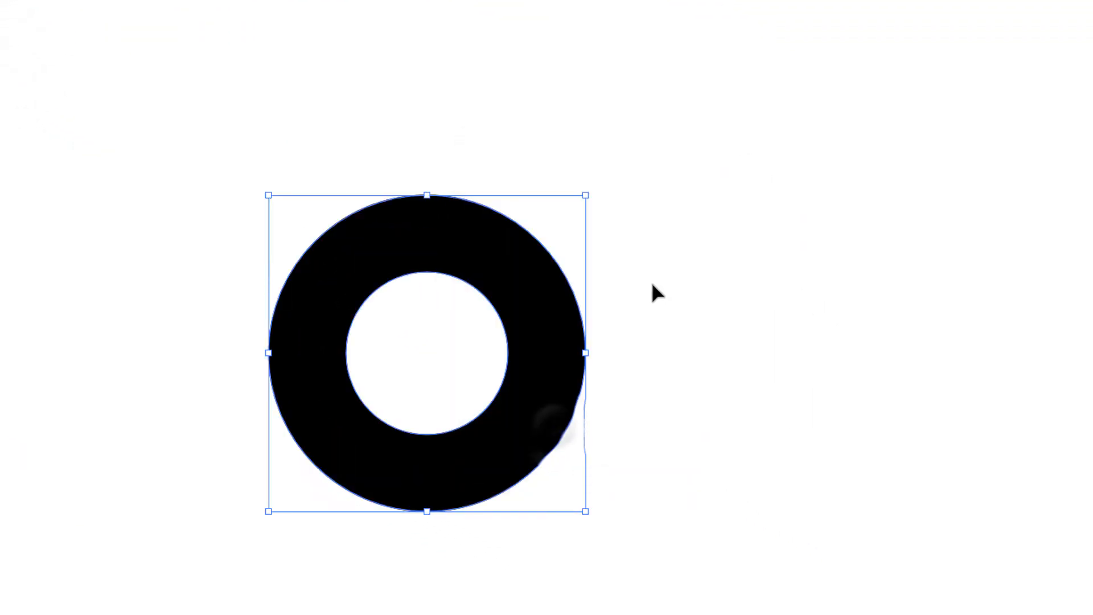
Draw a black rectangle 50 px wide and about 198 px tall, running down from the ring's right side to form the q's stem.
{"action": "key", "text": "ctrl+space"}
{"action": "mouse_move", "coordinate": [612, 459]}
{"action": "left_mouse_down"}
{"action": "mouse_move", "coordinate": [667, 459]}
{"action": "mouse_move", "coordinate": [623, 459]}
{"action": "left_mouse_up"}
{"action": "key", "text": "space"}
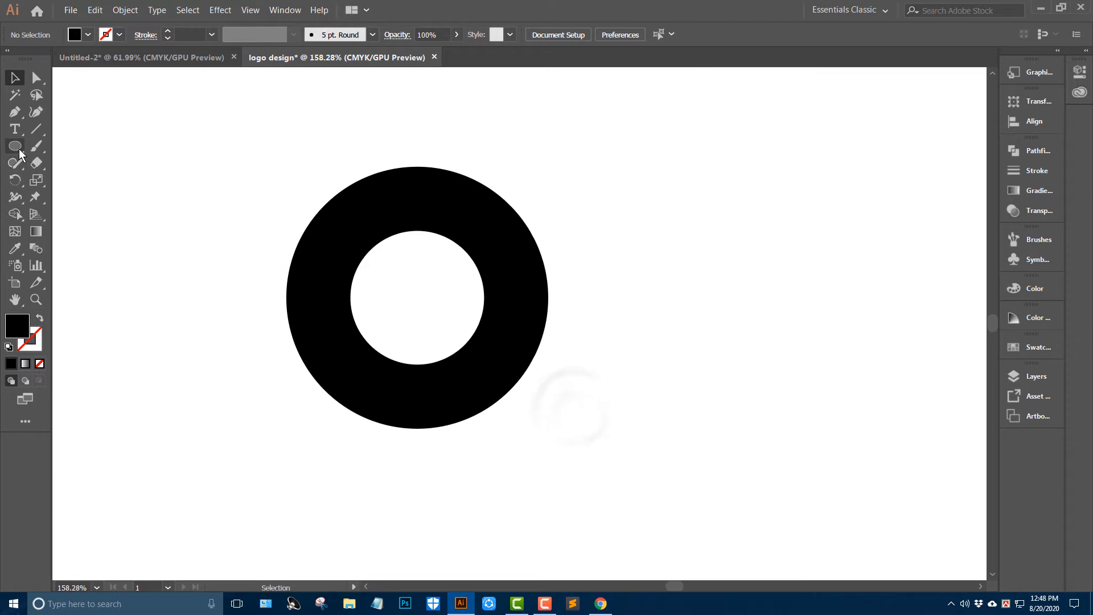
{"action": "left_click_drag", "start_coordinate": [19, 153], "coordinate": [45, 144]}
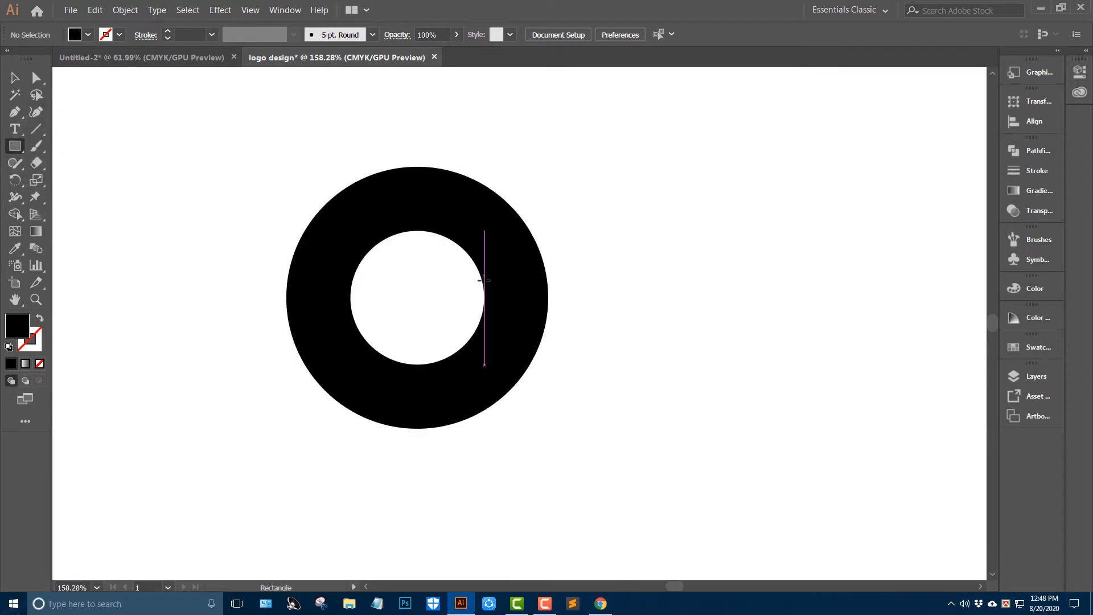
{"action": "left_click_drag", "start_coordinate": [484, 280], "coordinate": [547, 533]}
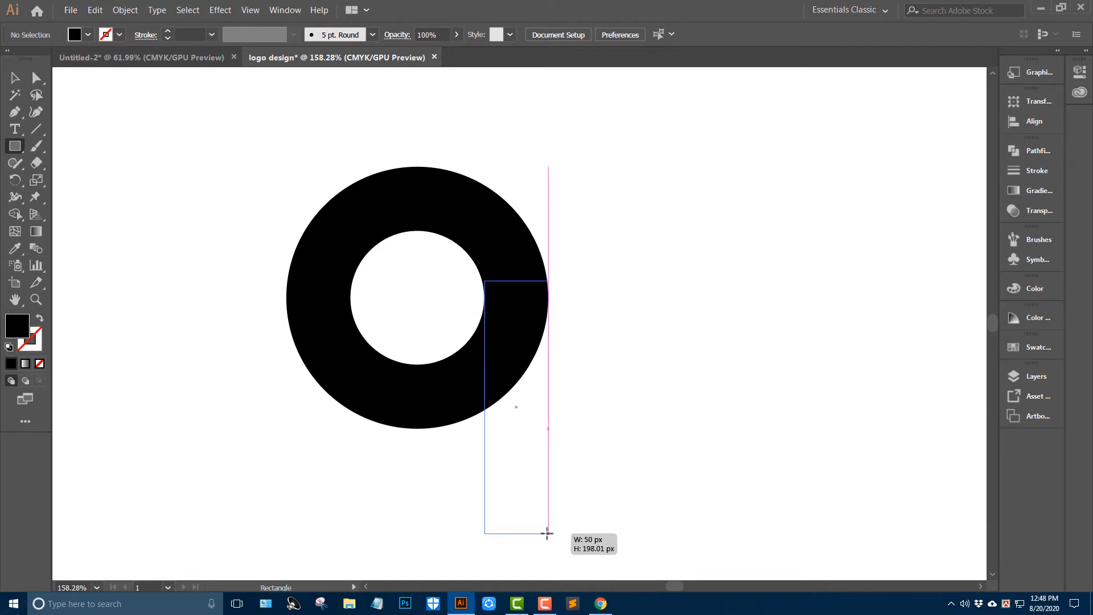
{"action": "left_click_drag", "start_coordinate": [545, 533], "coordinate": [545, 534]}
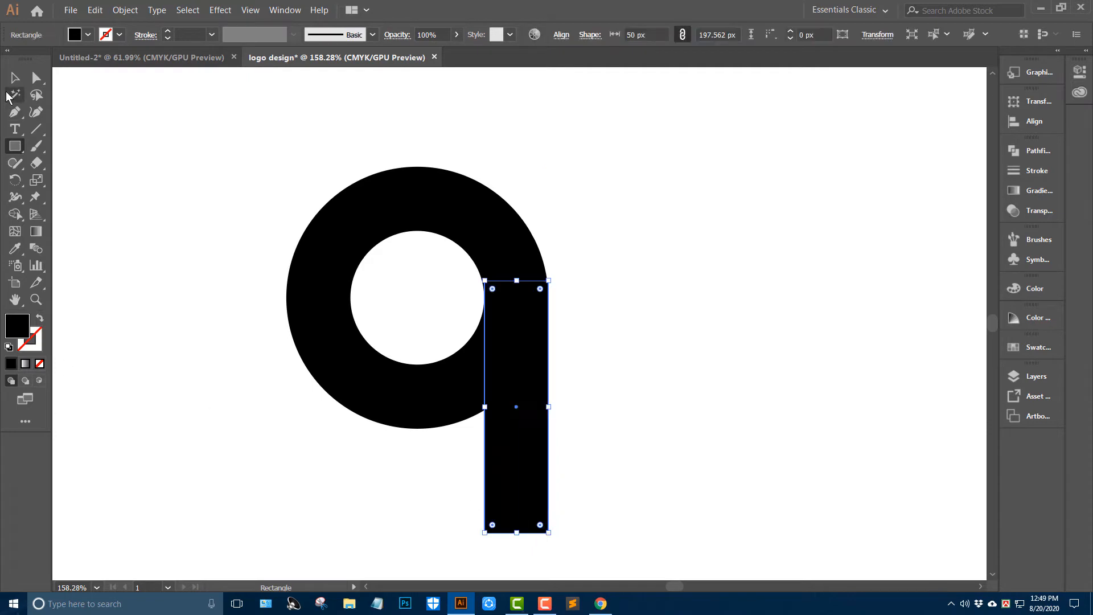
{"action": "left_click", "coordinate": [15, 77]}
{"action": "left_click", "coordinate": [111, 102]}
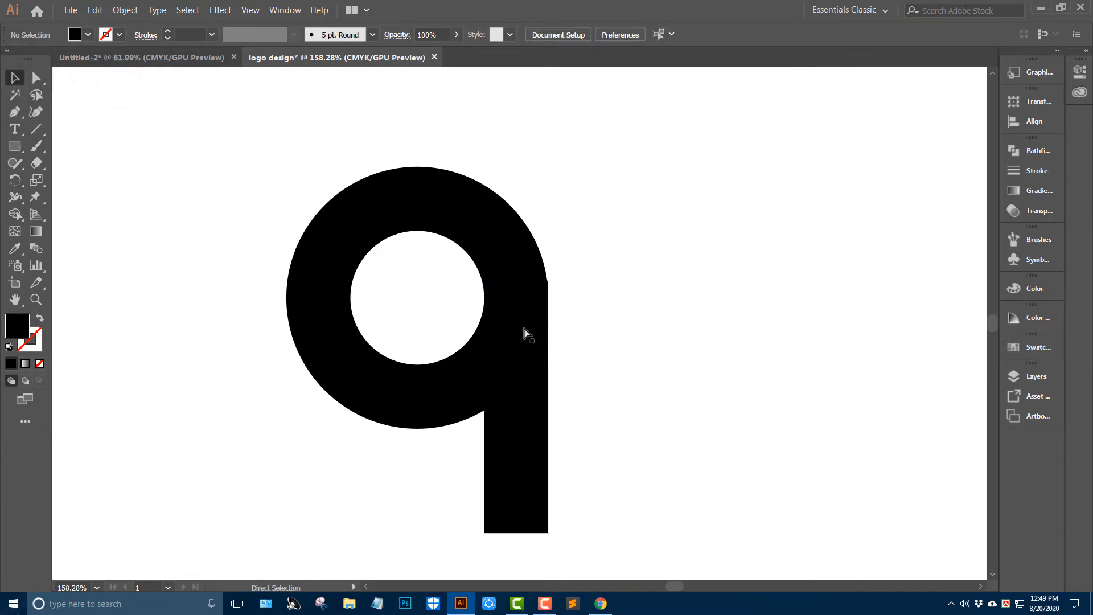
Remove the sliver of the stem's upper right corner that sticks out beyond the ring, using the Shape Builder tool.
{"action": "left_click_drag", "start_coordinate": [526, 329], "coordinate": [375, 138]}
{"action": "left_click_drag", "start_coordinate": [603, 265], "coordinate": [769, 319]}
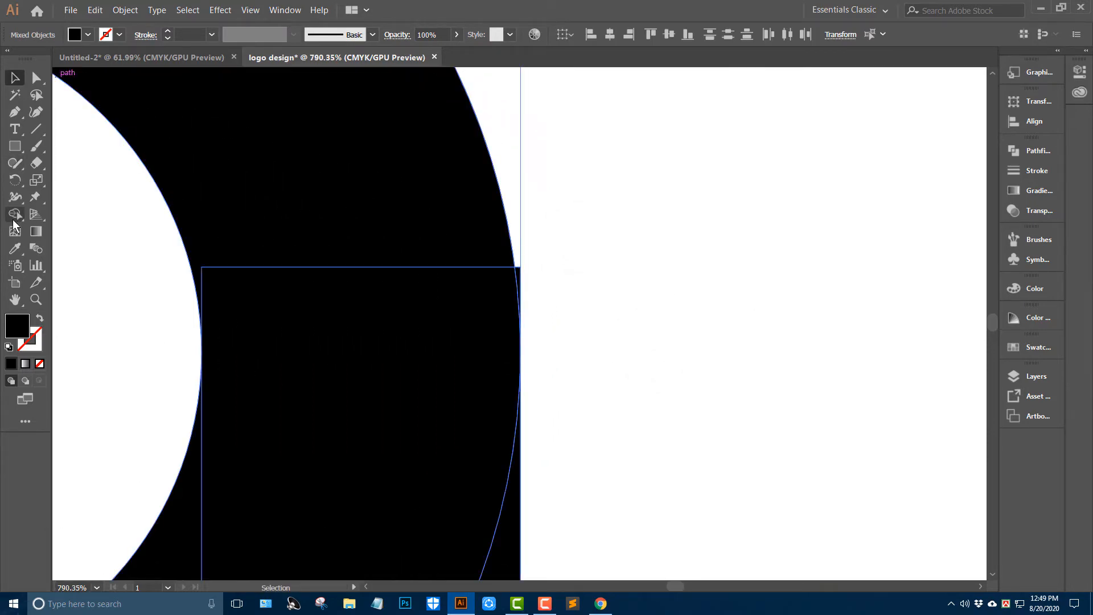
{"action": "left_click", "coordinate": [14, 216]}
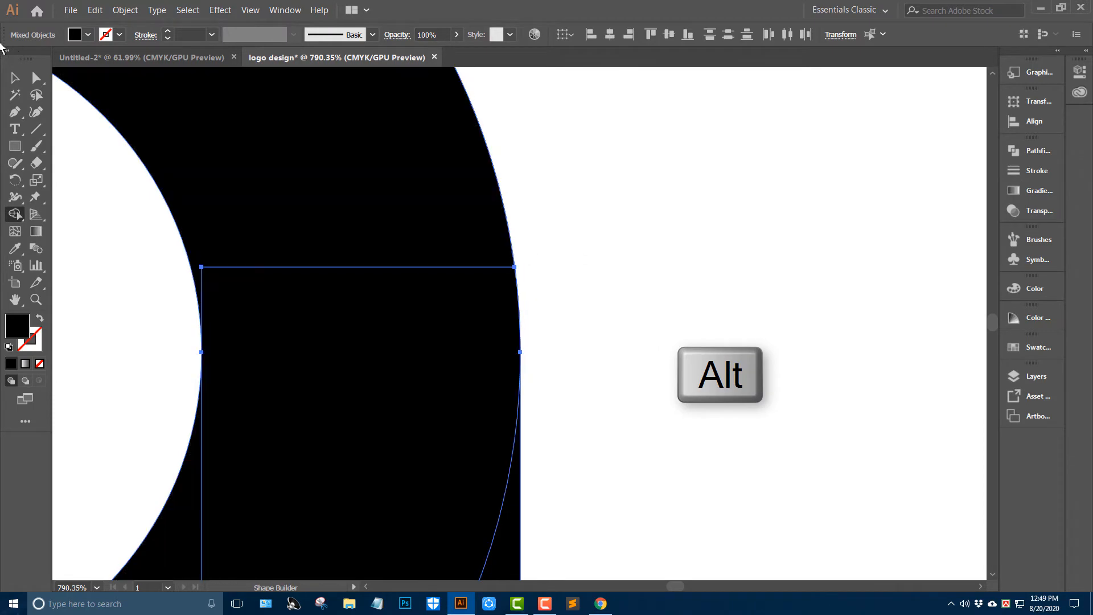
{"action": "left_click", "coordinate": [569, 163]}
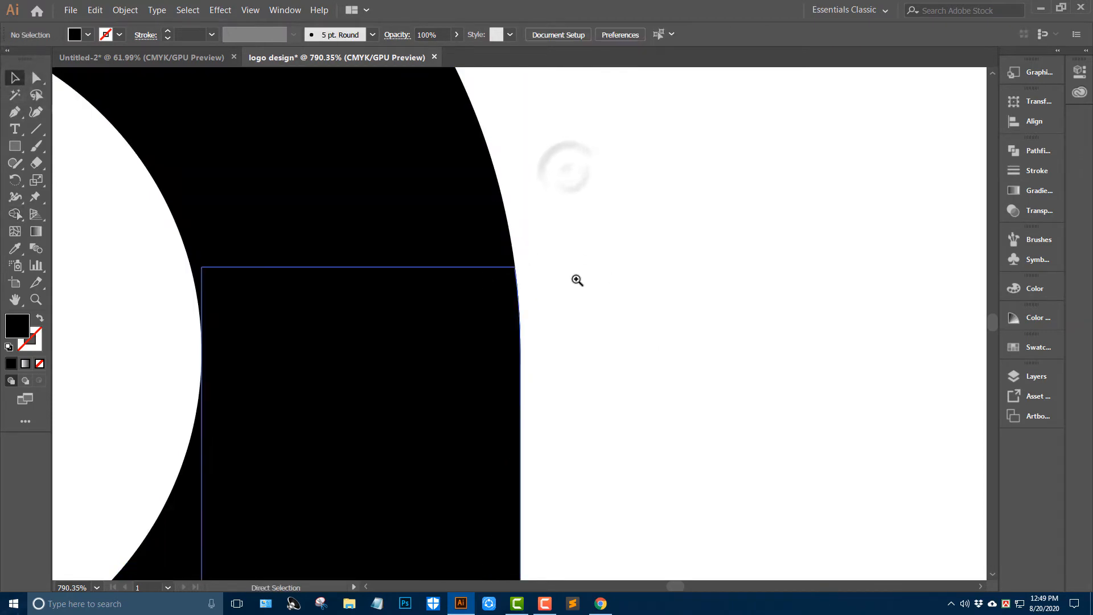
Round the bottom left corner of the stem with a 50 px corner radius.
{"action": "left_click_drag", "start_coordinate": [611, 274], "coordinate": [339, 130]}
{"action": "left_click_drag", "start_coordinate": [649, 386], "coordinate": [634, 319]}
{"action": "left_click_drag", "start_coordinate": [584, 525], "coordinate": [627, 544]}
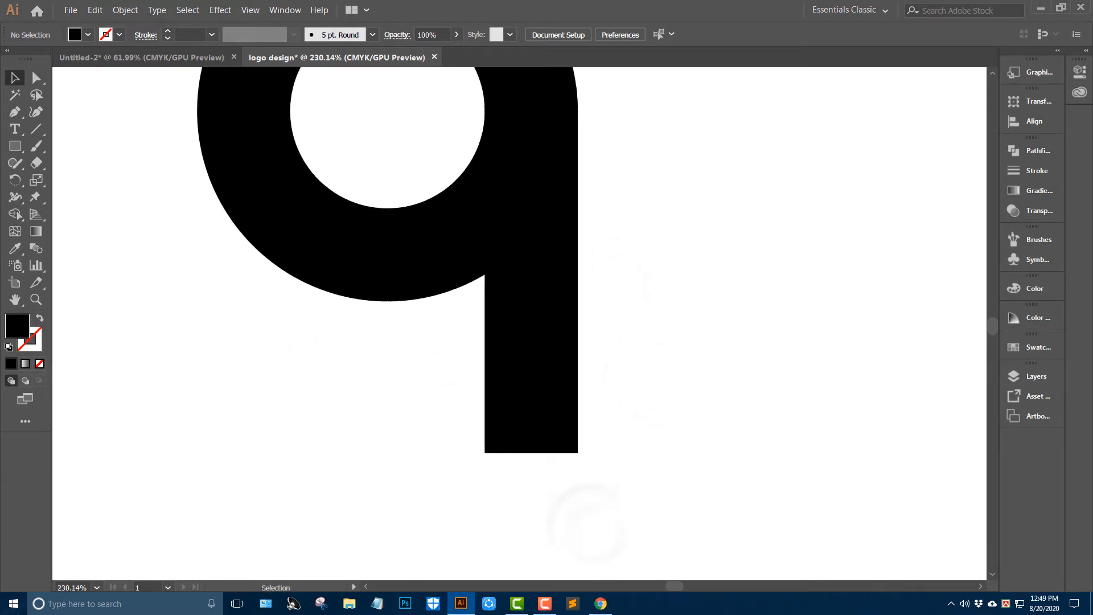
{"action": "left_click_drag", "start_coordinate": [439, 429], "coordinate": [516, 486]}
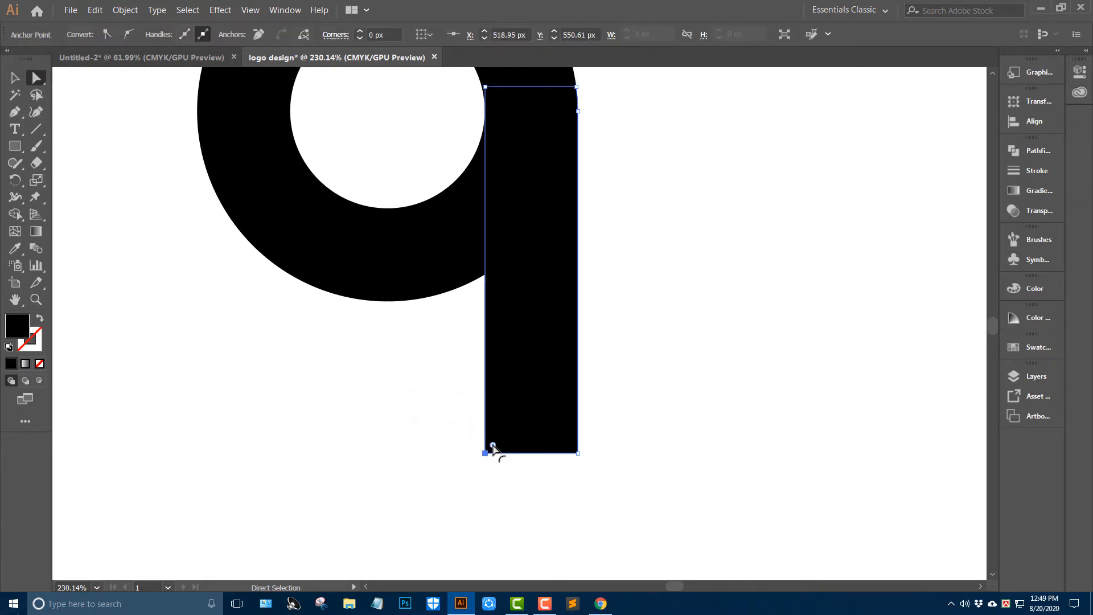
{"action": "left_click_drag", "start_coordinate": [493, 445], "coordinate": [685, 329]}
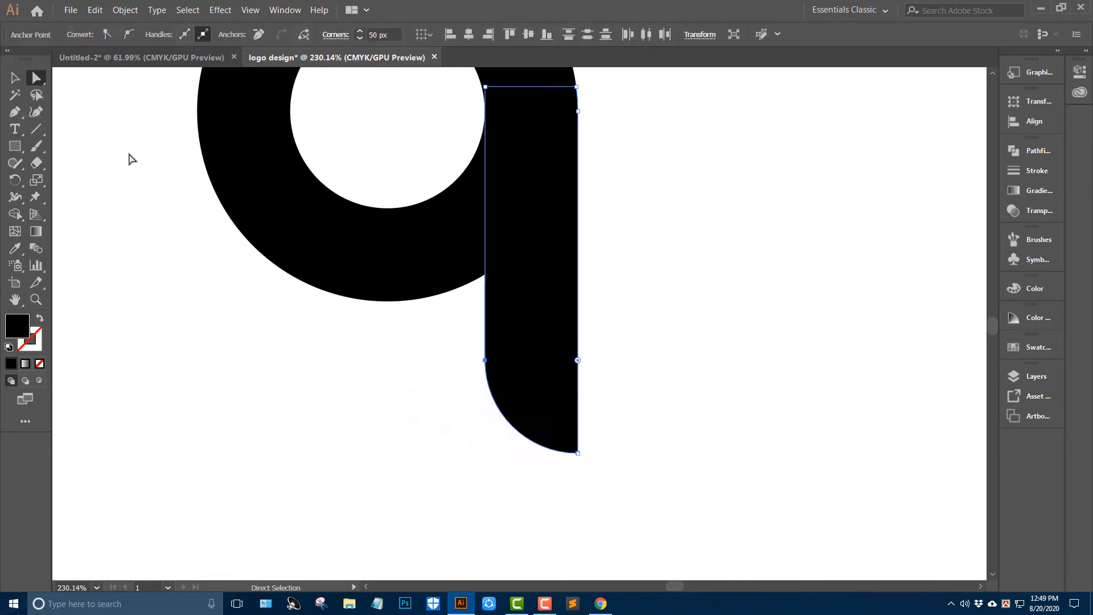
Create a copy of the q's stem reflected across the horizontal axis.
{"action": "left_click", "coordinate": [13, 79]}
{"action": "left_click", "coordinate": [151, 225]}
{"action": "left_click_drag", "start_coordinate": [239, 313], "coordinate": [211, 314]}
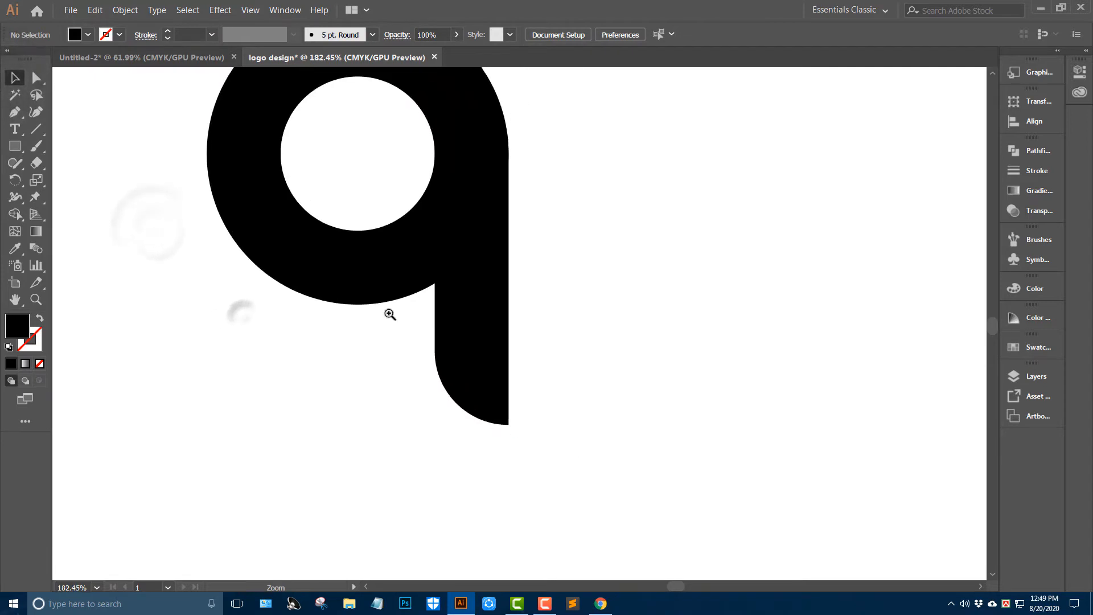
{"action": "left_click_drag", "start_coordinate": [581, 266], "coordinate": [622, 325]}
{"action": "left_click_drag", "start_coordinate": [678, 371], "coordinate": [635, 359]}
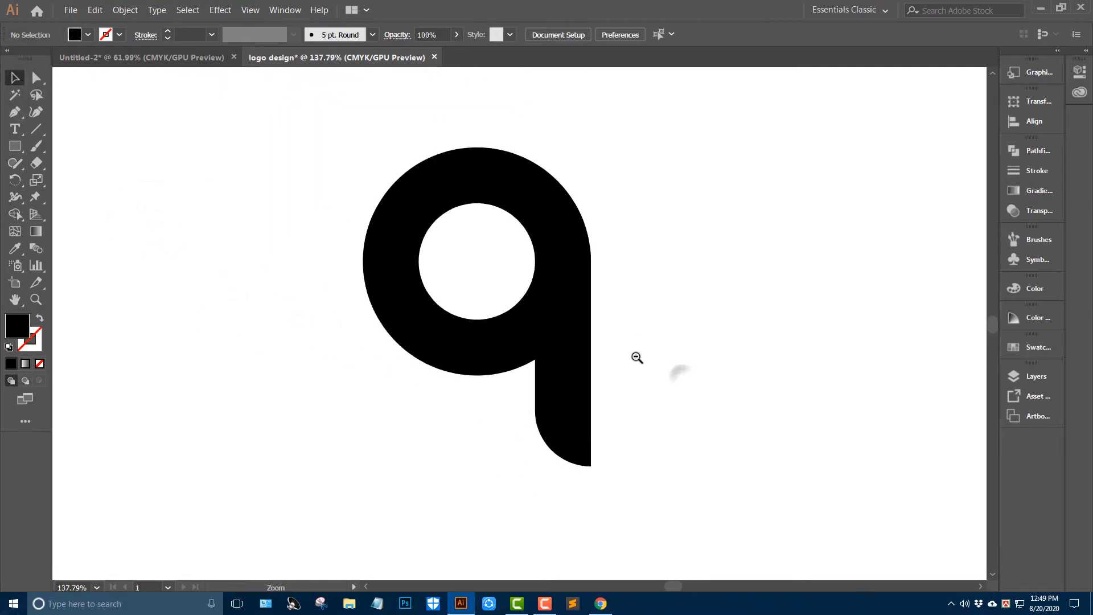
{"action": "left_click_drag", "start_coordinate": [692, 339], "coordinate": [624, 367]}
{"action": "left_click", "coordinate": [517, 427]}
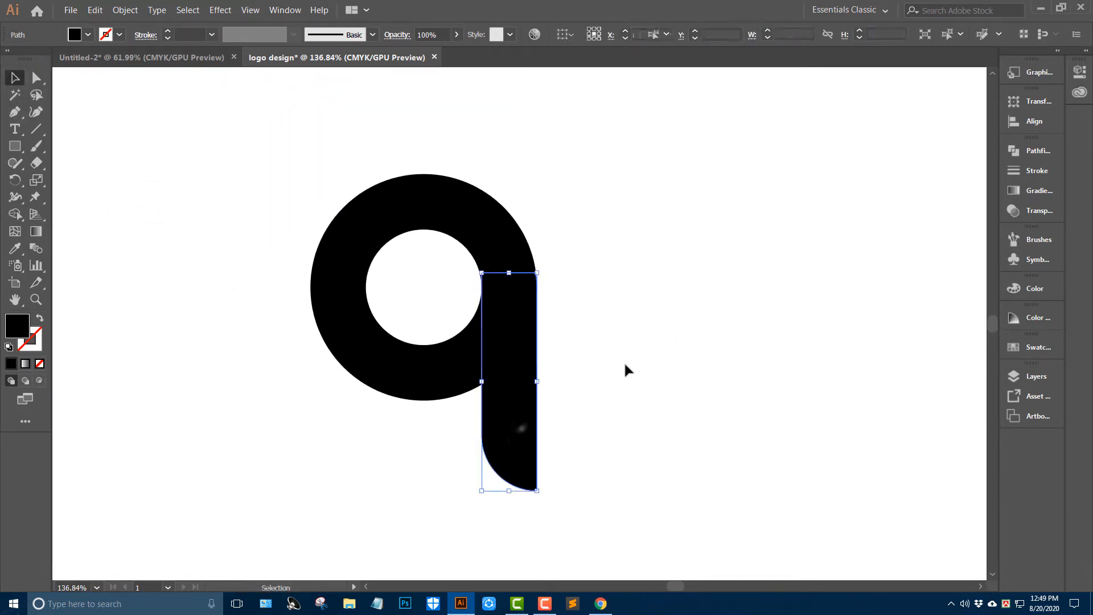
{"action": "right_click", "coordinate": [645, 268]}
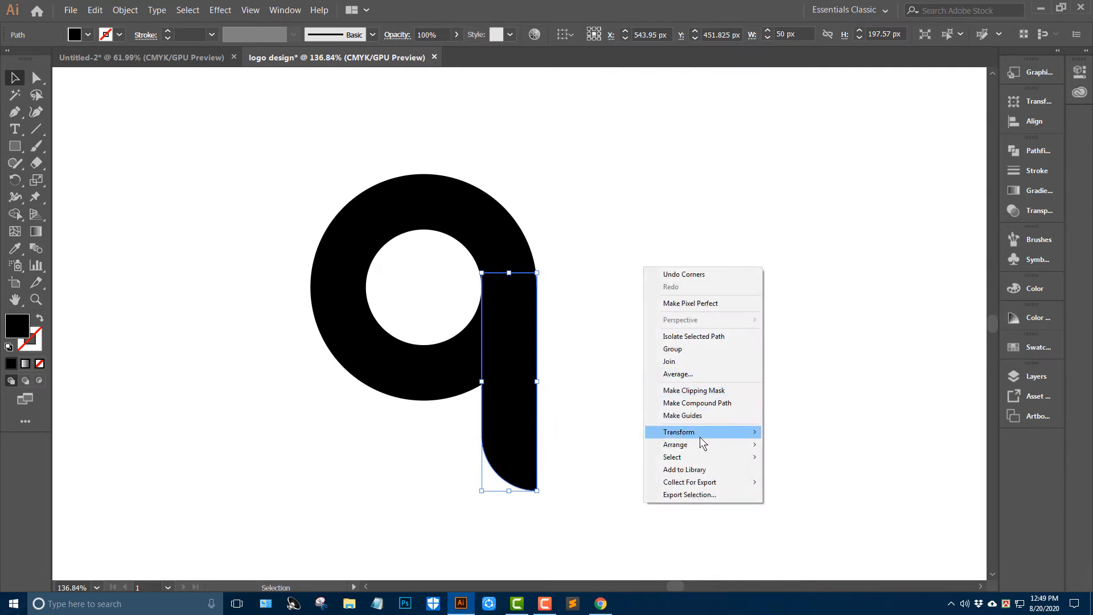
{"action": "mouse_move", "coordinate": [699, 435]}
{"action": "left_click", "coordinate": [792, 473]}
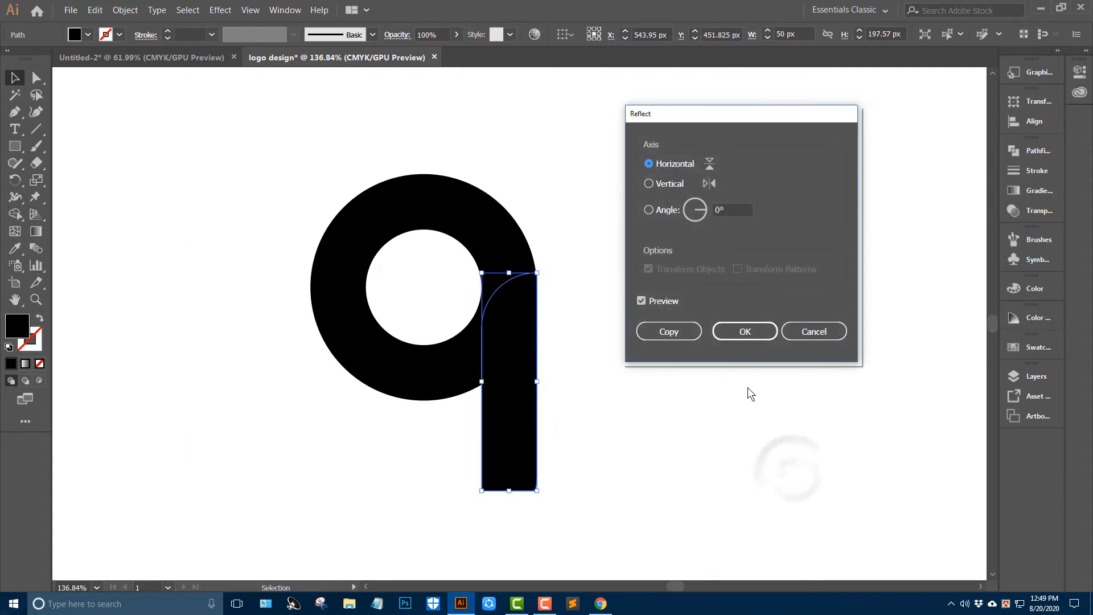
{"action": "left_click", "coordinate": [669, 332]}
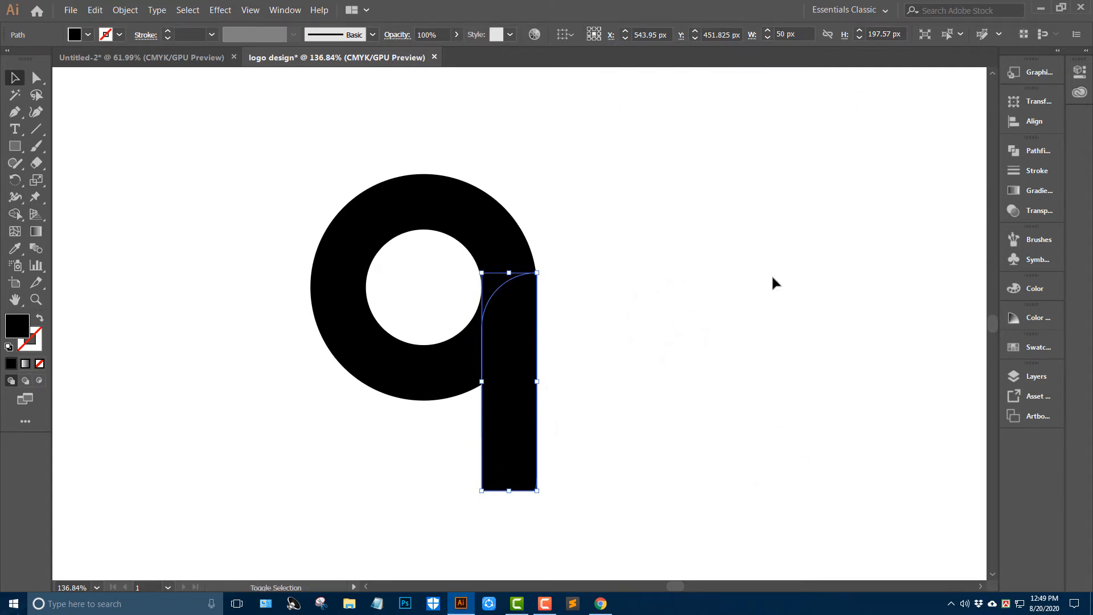
Move the reflected stem copy straight up by 180 px so it rises above the ring.
{"action": "key", "text": "Up"}
{"action": "key", "text": "Up"}
{"action": "key", "text": "Up"}
{"action": "key", "text": "Up"}
{"action": "key", "text": "Up"}
{"action": "key", "text": "Up"}
{"action": "key", "text": "Up"}
{"action": "key", "text": "Up"}
{"action": "key", "text": "Up"}
{"action": "key", "text": "Up"}
{"action": "key", "text": "Up"}
{"action": "key", "text": "Up"}
{"action": "key", "text": "Up"}
{"action": "key", "text": "Up"}
{"action": "key", "text": "Up"}
{"action": "key", "text": "Up"}
{"action": "key", "text": "Up"}
{"action": "key", "text": "Up"}
{"action": "key", "text": "Up"}
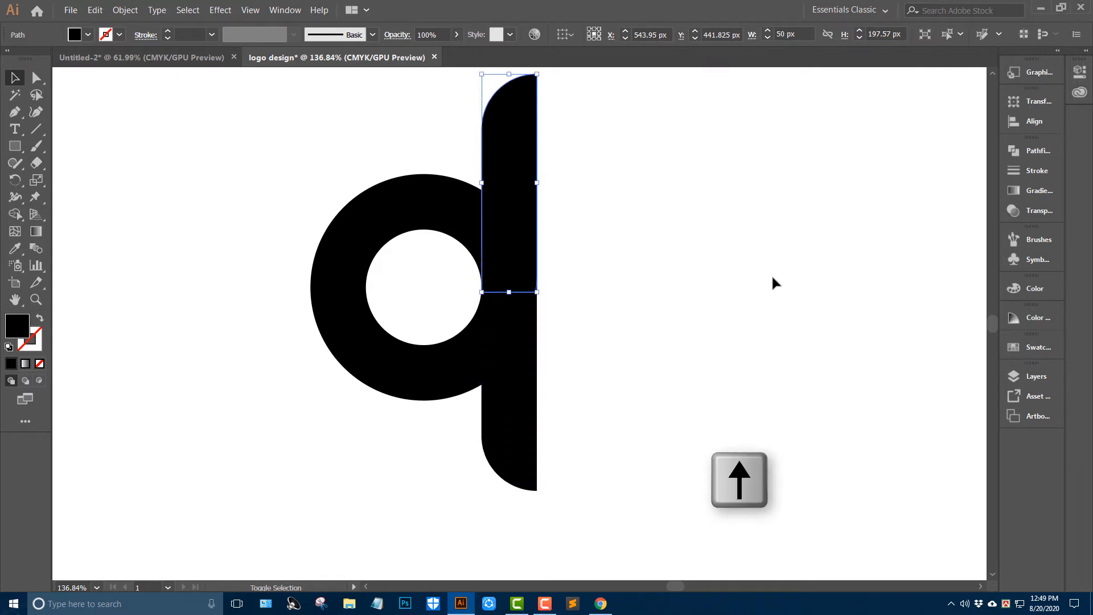
Move the reflected stem 150 px left to the ring's left side to form the b's stem.
{"action": "key", "text": "Left"}
{"action": "key", "text": "Left"}
{"action": "key", "text": "Left"}
{"action": "key", "text": "Left"}
{"action": "key", "text": "Left"}
{"action": "key", "text": "Left"}
{"action": "key", "text": "Left"}
{"action": "key", "text": "Left"}
{"action": "key", "text": "Left"}
{"action": "key", "text": "Left"}
{"action": "key", "text": "Left"}
{"action": "key", "text": "Left"}
{"action": "key", "text": "Left"}
{"action": "key", "text": "Left"}
{"action": "key", "text": "Left"}
{"action": "key", "text": "Left"}
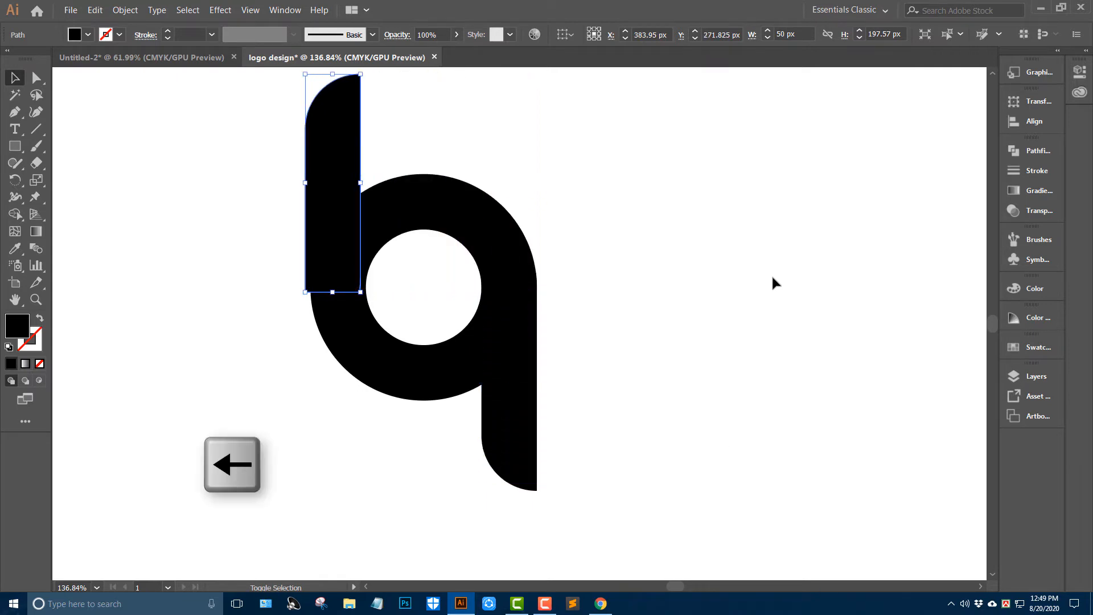
{"action": "key", "text": "Right"}
{"action": "left_click", "coordinate": [680, 274]}
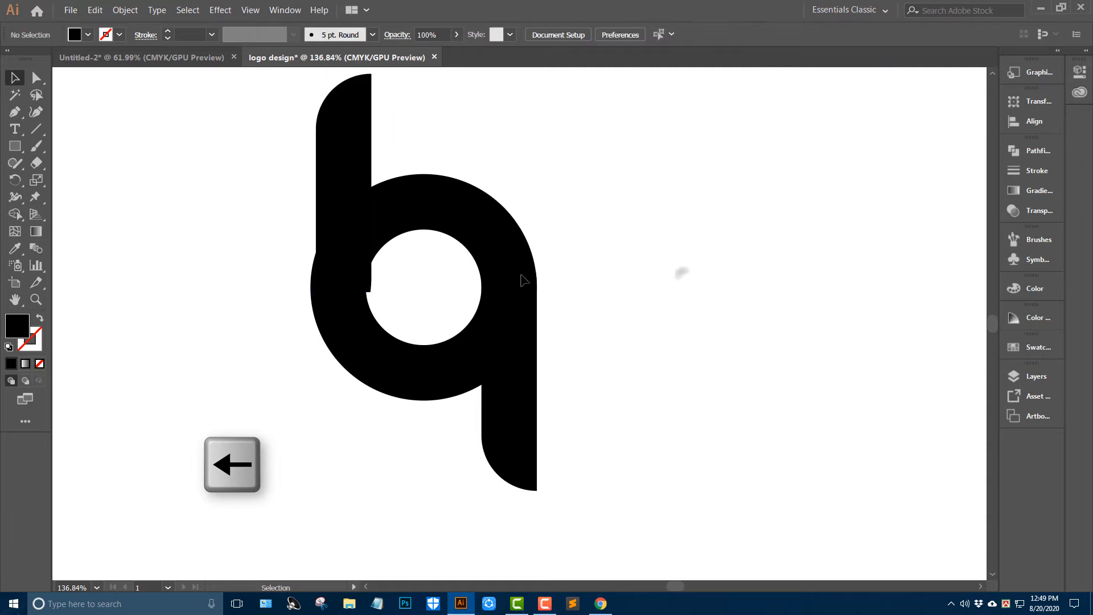
Align the upper stem's left edge with the ring's left edge, using the ring as the key object.
{"action": "left_click", "coordinate": [36, 198]}
{"action": "left_click_drag", "start_coordinate": [146, 208], "coordinate": [233, 242]}
{"action": "left_click_drag", "start_coordinate": [281, 243], "coordinate": [186, 283]}
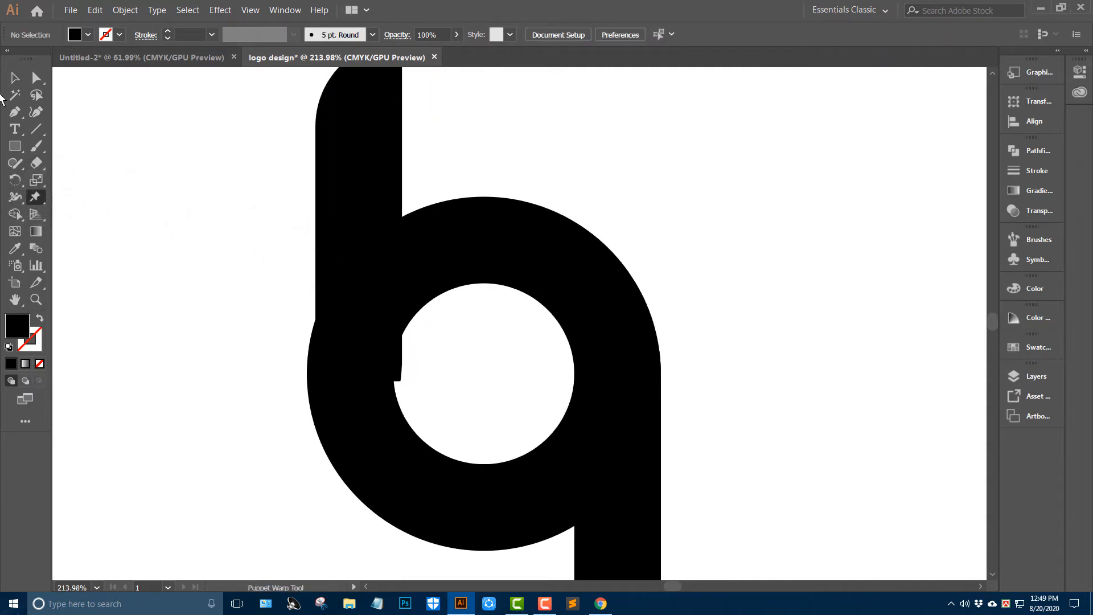
{"action": "left_click", "coordinate": [349, 180]}
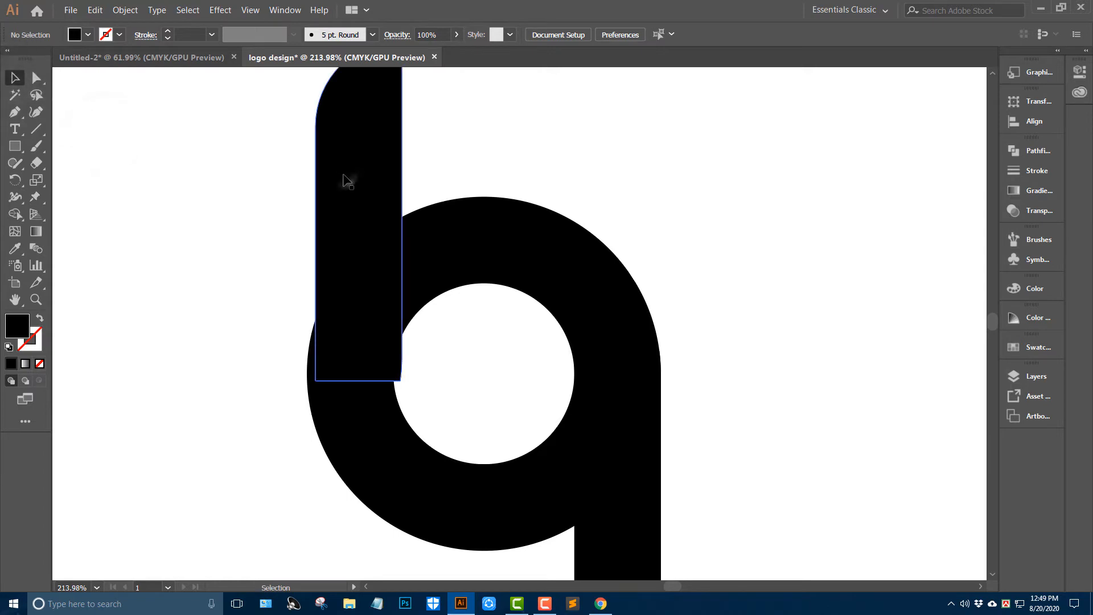
{"action": "left_click_drag", "start_coordinate": [344, 181], "coordinate": [340, 182]}
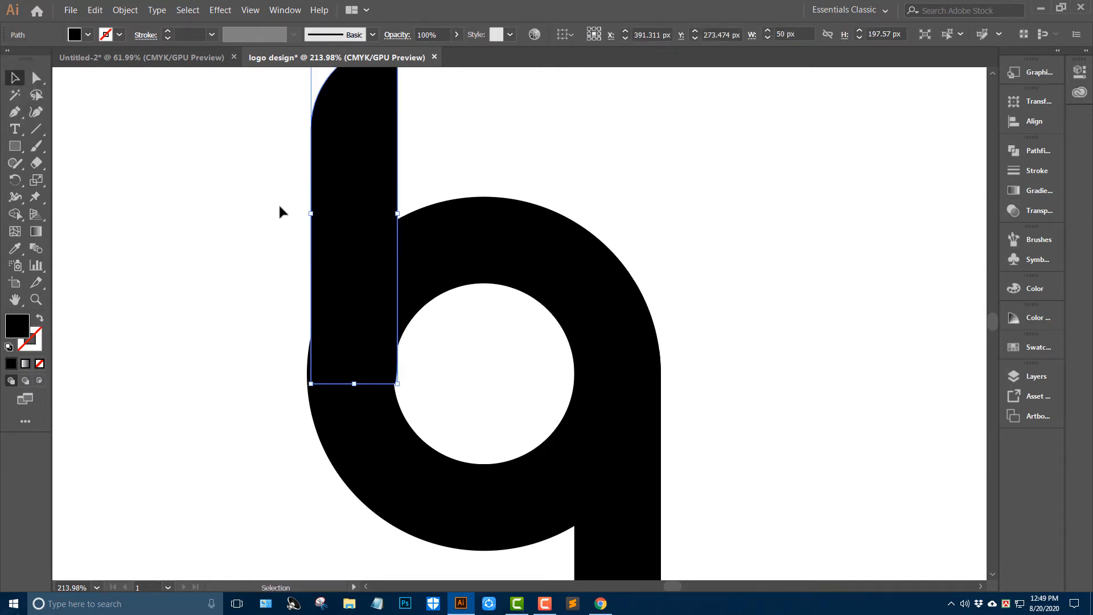
{"action": "left_click_drag", "start_coordinate": [273, 203], "coordinate": [436, 444]}
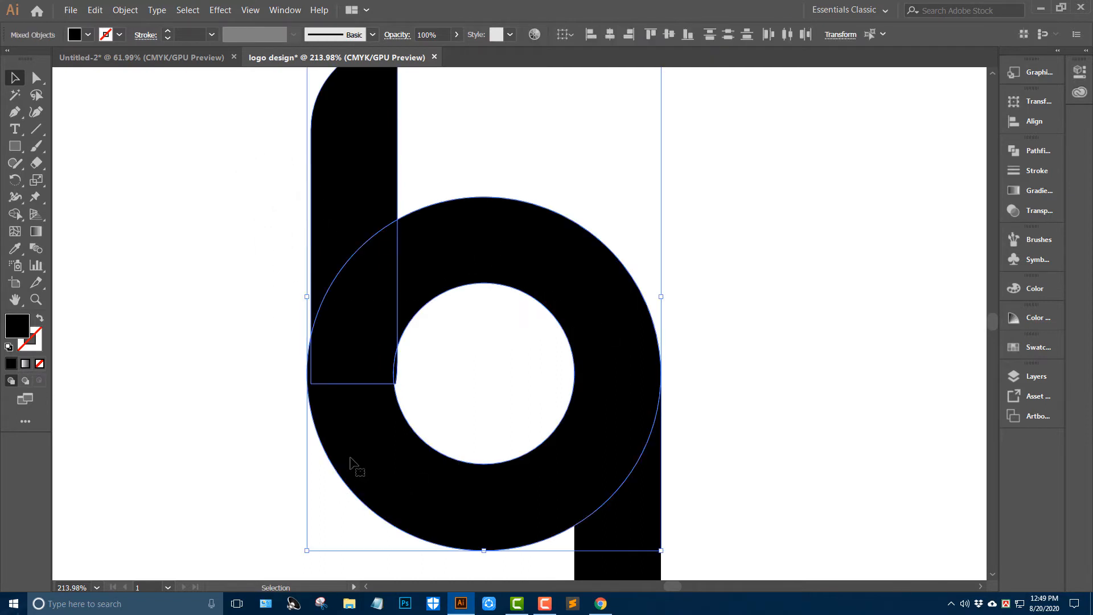
{"action": "left_click", "coordinate": [351, 458]}
{"action": "left_click", "coordinate": [590, 34]}
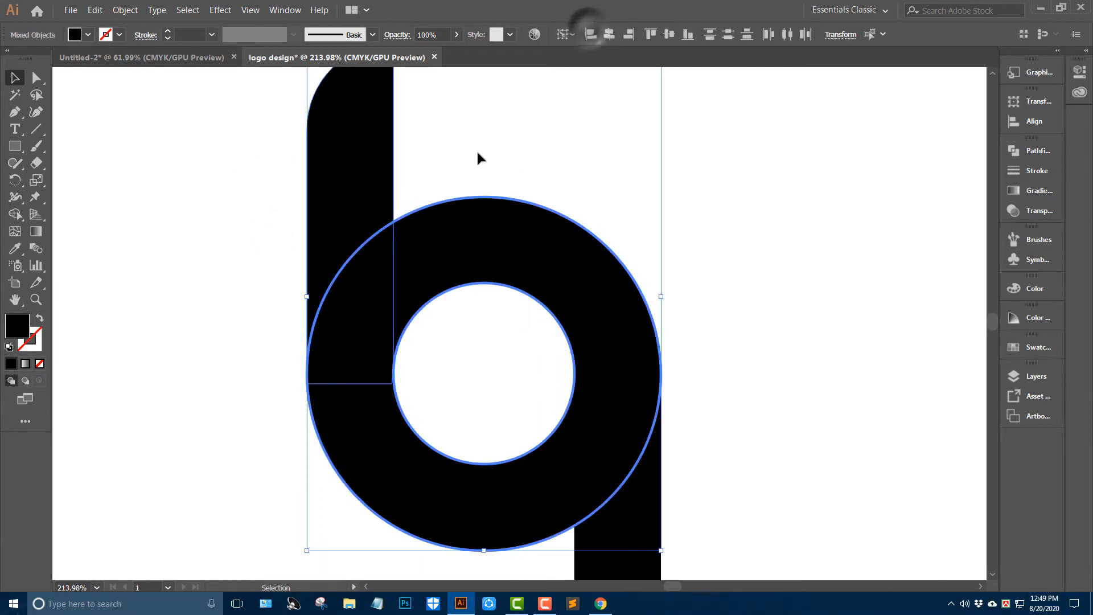
{"action": "left_click", "coordinate": [477, 147]}
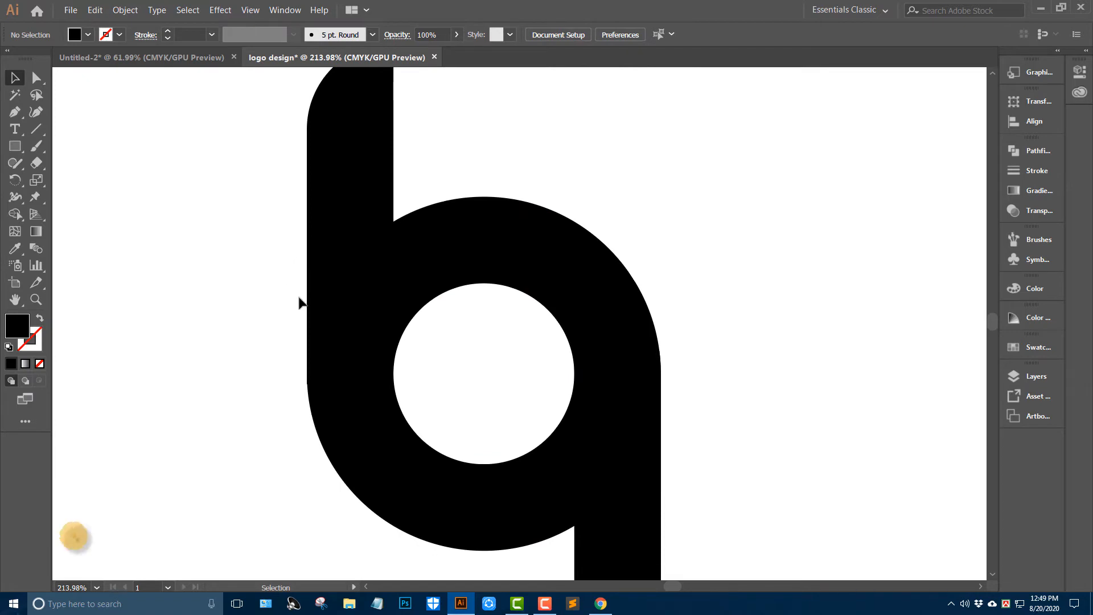
Unite the ring and both stems into one shape with Pathfinder.
{"action": "key", "text": "ctrl+space"}
{"action": "left_click_drag", "start_coordinate": [267, 357], "coordinate": [144, 290]}
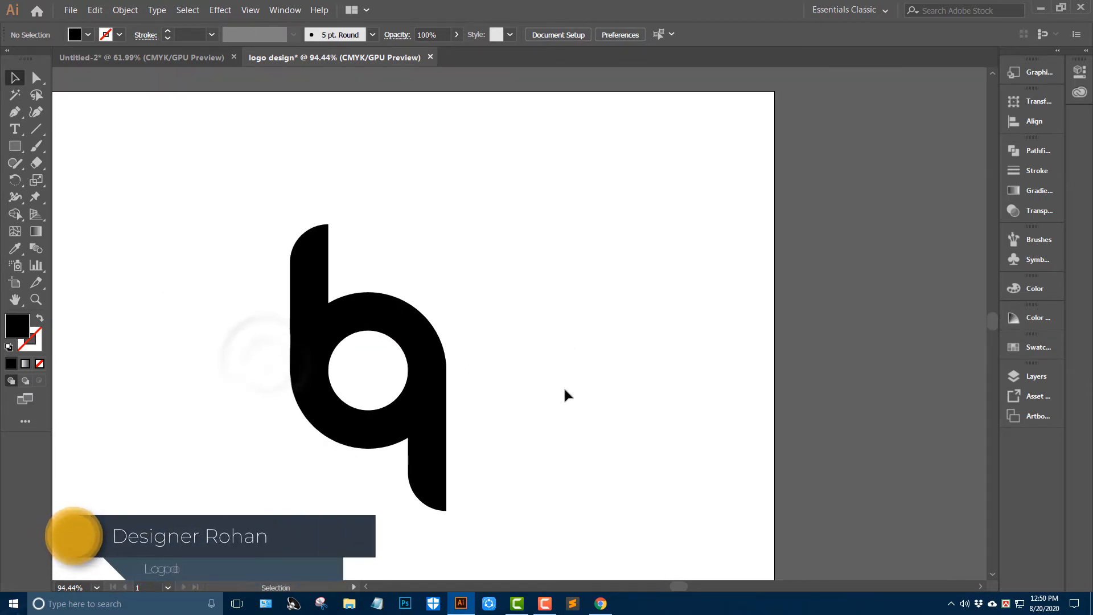
{"action": "left_click_drag", "start_coordinate": [566, 394], "coordinate": [630, 324]}
{"action": "left_click_drag", "start_coordinate": [210, 174], "coordinate": [597, 495]}
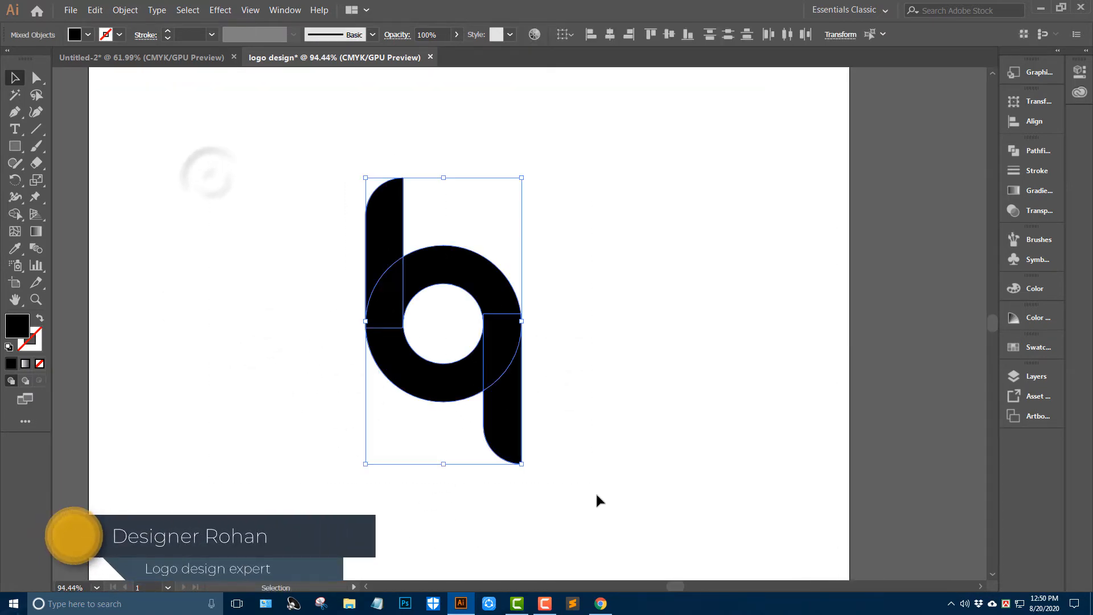
{"action": "left_click", "coordinate": [1033, 152]}
{"action": "left_click", "coordinate": [847, 182]}
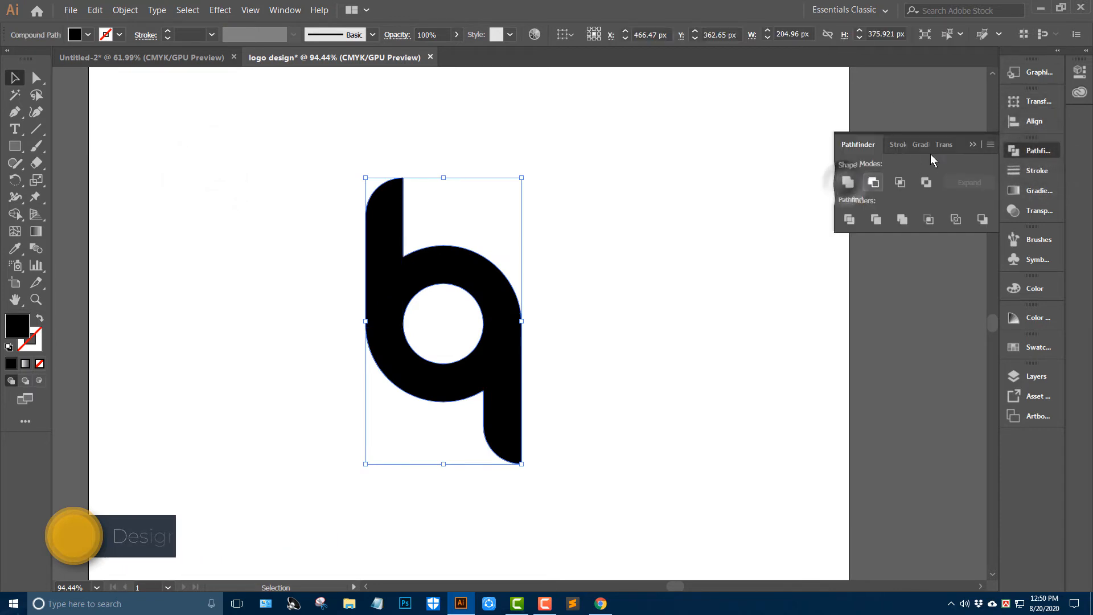
{"action": "left_click", "coordinate": [967, 144]}
Fill the logo with a linear gradient and set its starting color stop to the C=0 M=90 Y=85 K=0 red swatch.
{"action": "left_click", "coordinate": [1039, 191]}
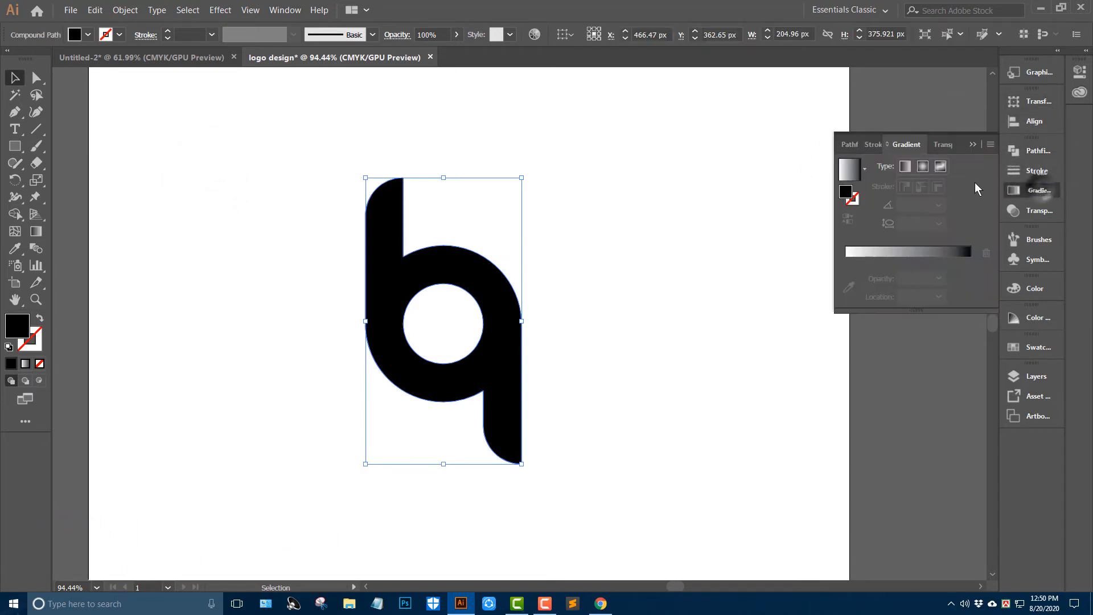
{"action": "left_click", "coordinate": [849, 169]}
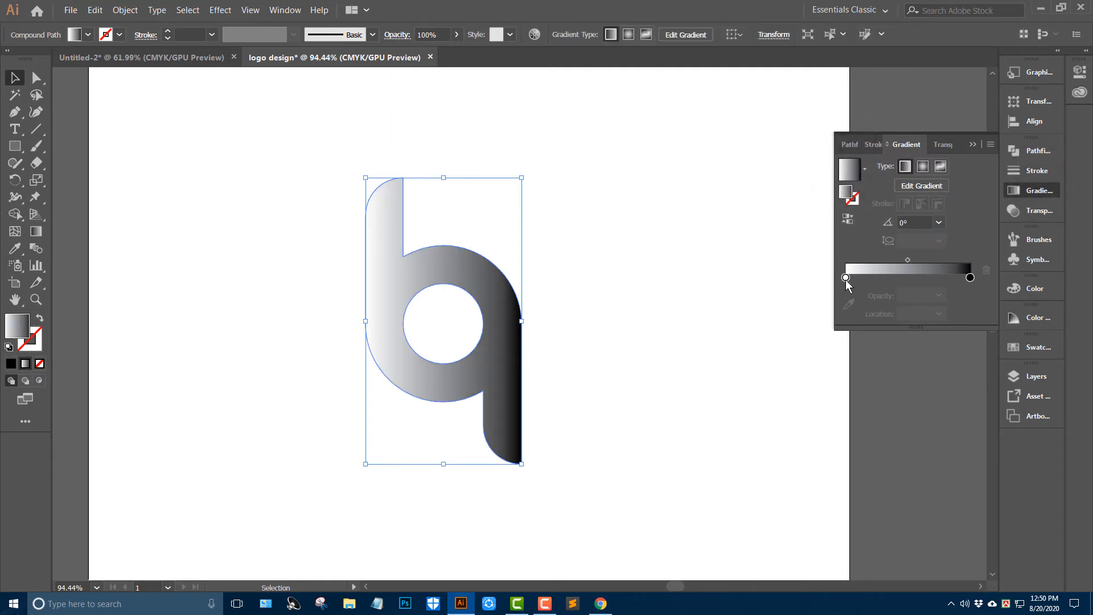
{"action": "left_click", "coordinate": [846, 278]}
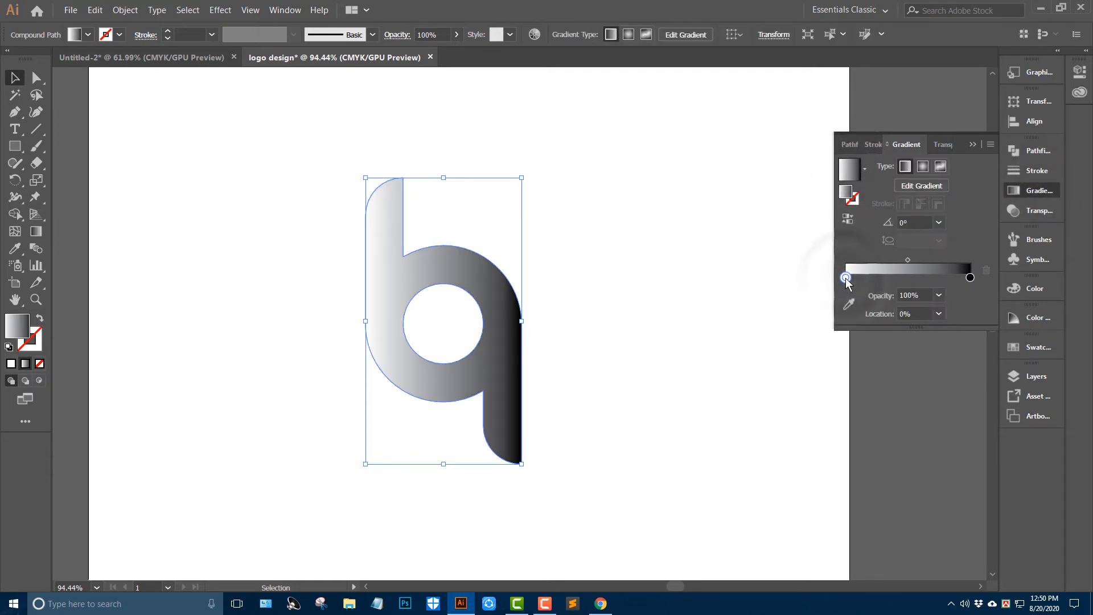
{"action": "double_click", "coordinate": [845, 278]}
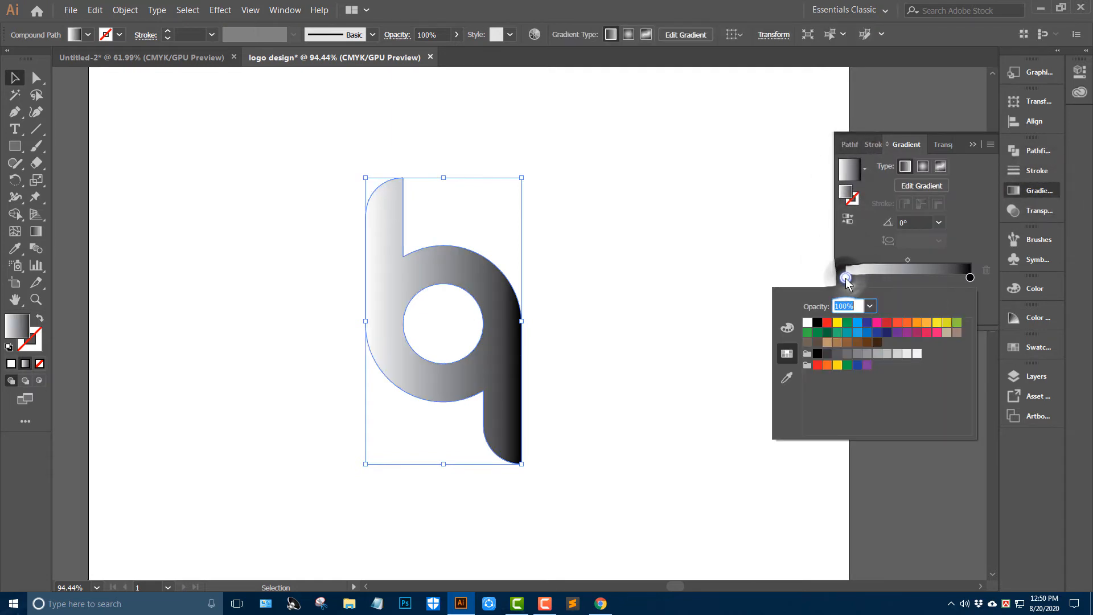
{"action": "left_click", "coordinate": [896, 323]}
Set the gradient's ending color stop to the light orange swatch, trying the C=0 M=80 Y=95 K=0 swatch as an alternative.
{"action": "left_click", "coordinate": [969, 278]}
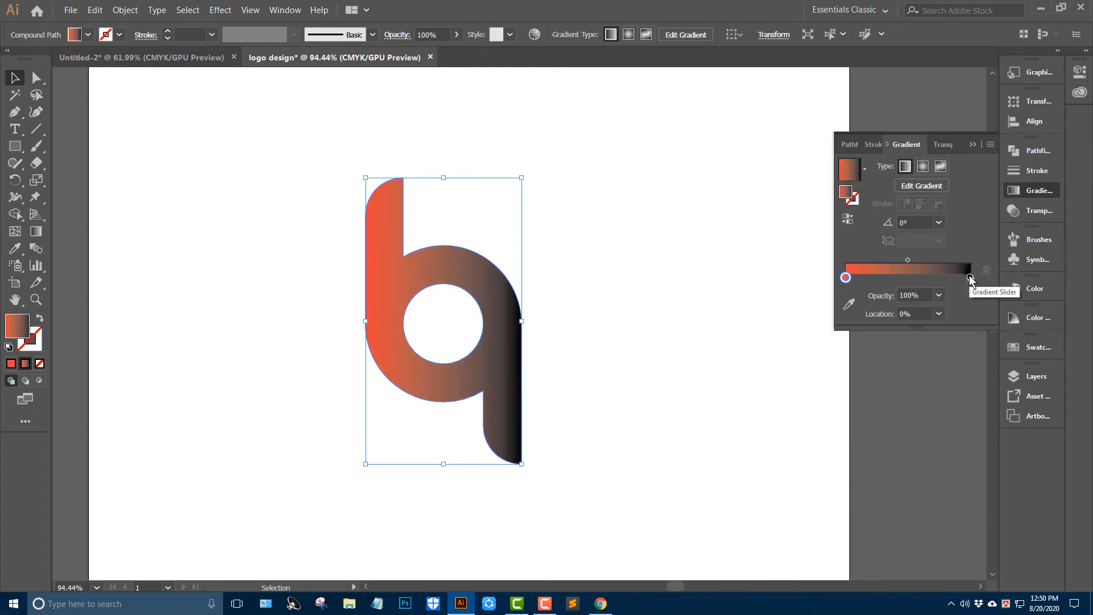
{"action": "double_click", "coordinate": [969, 278]}
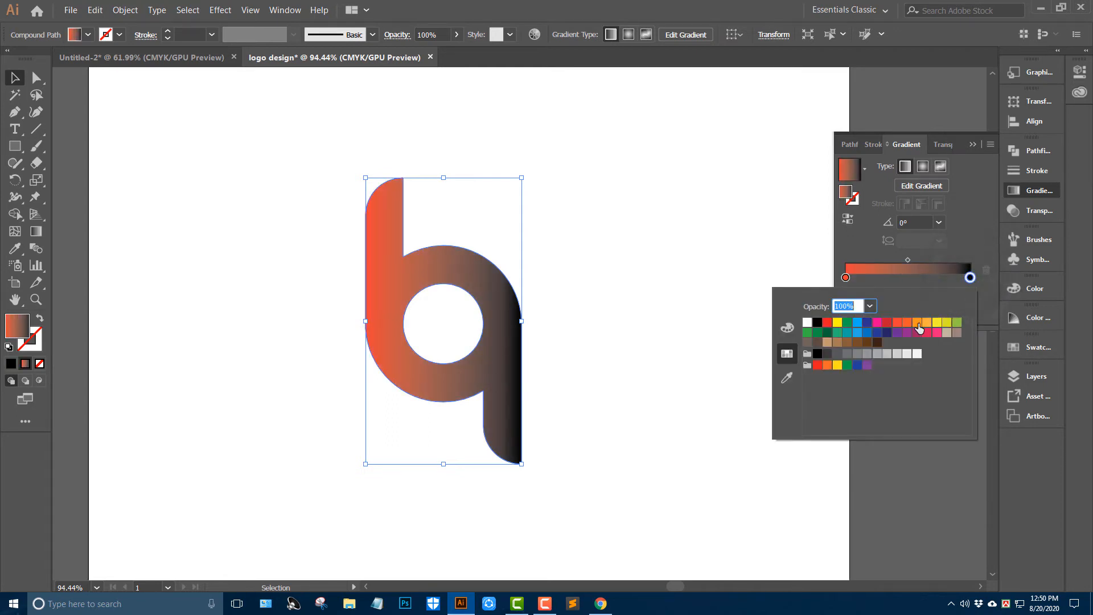
{"action": "left_click", "coordinate": [918, 323]}
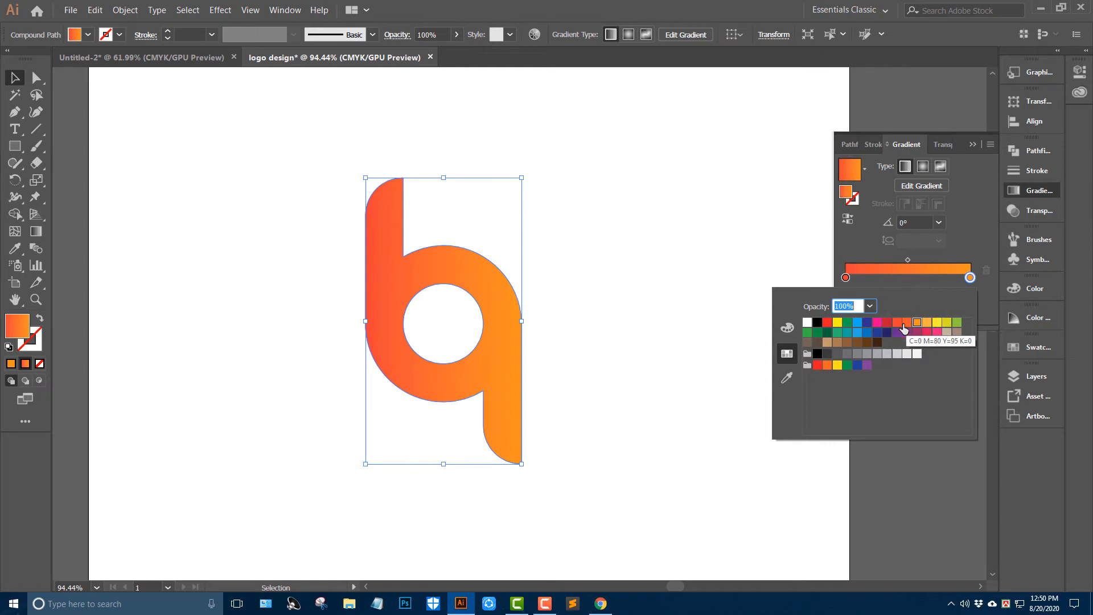
{"action": "left_click", "coordinate": [906, 324]}
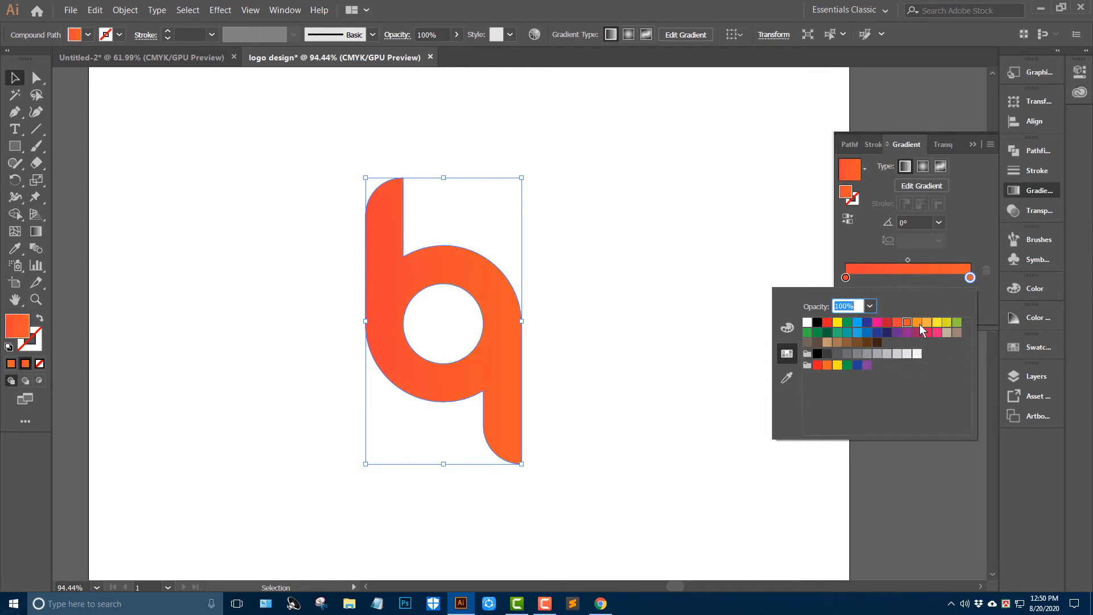
{"action": "left_click", "coordinate": [919, 323]}
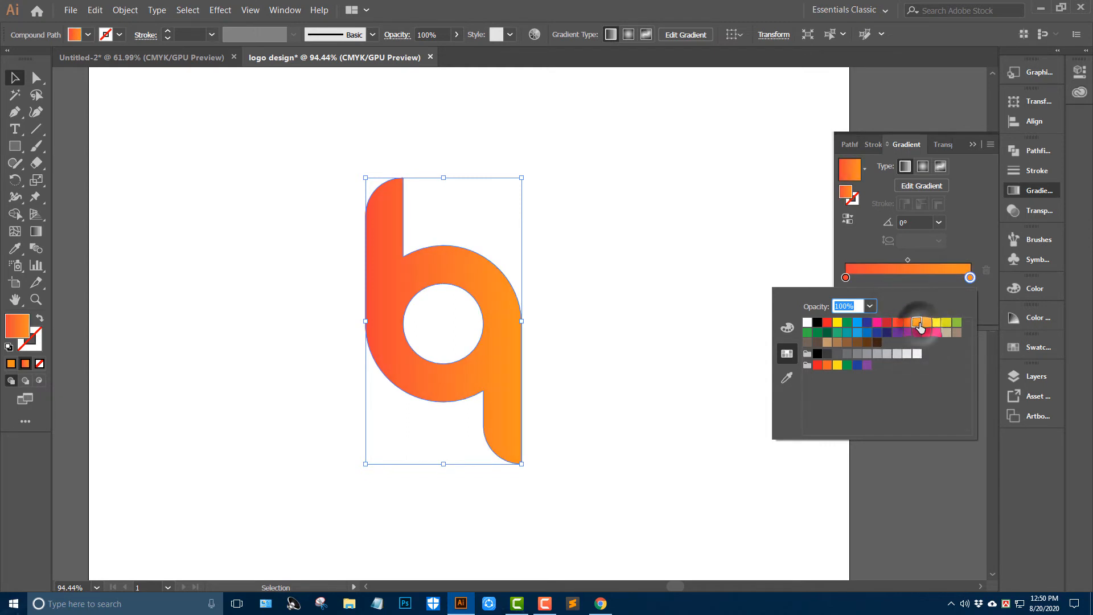
Darken the gradient's red stop by adding black, and set the orange stop to C=0 M=41 Y=100 K=0.
{"action": "double_click", "coordinate": [845, 278]}
{"action": "left_click", "coordinate": [789, 328]}
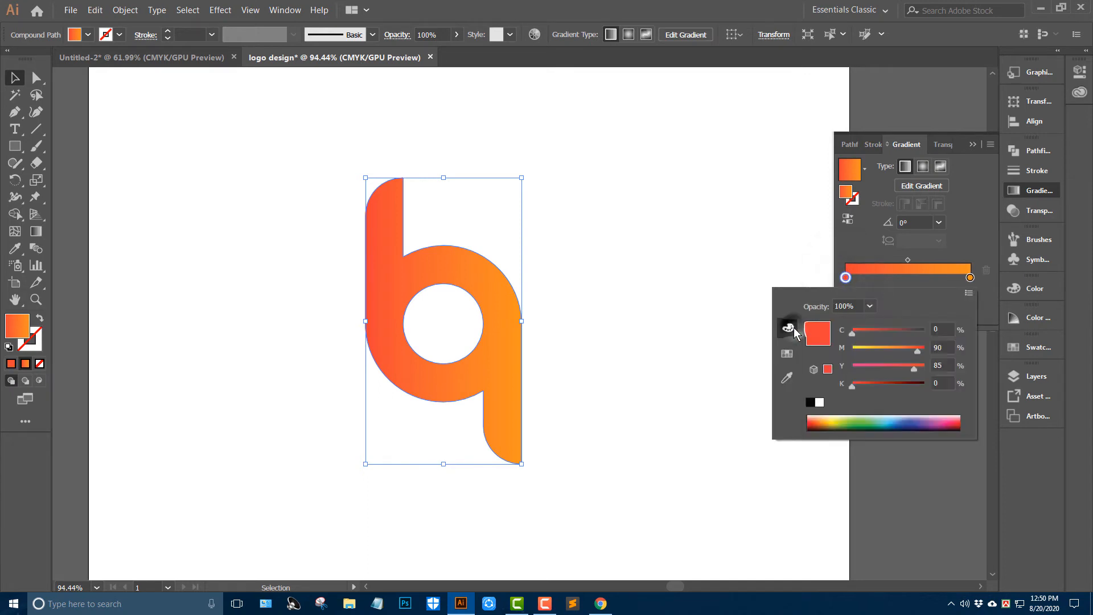
{"action": "left_click_drag", "start_coordinate": [857, 384], "coordinate": [867, 385]}
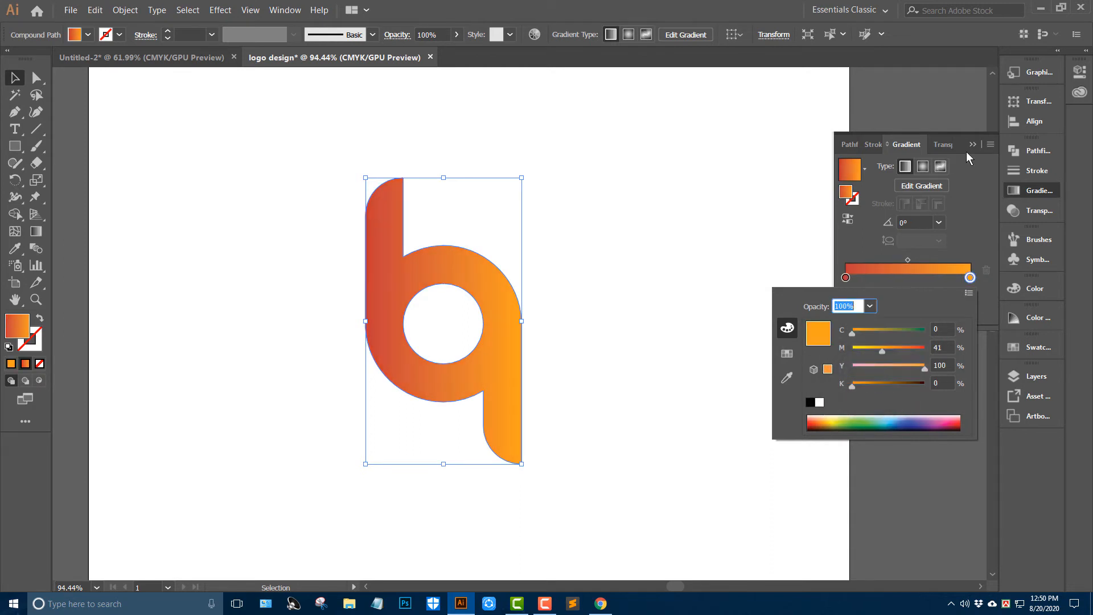
{"action": "left_click", "coordinate": [973, 145]}
{"action": "left_click", "coordinate": [973, 145]}
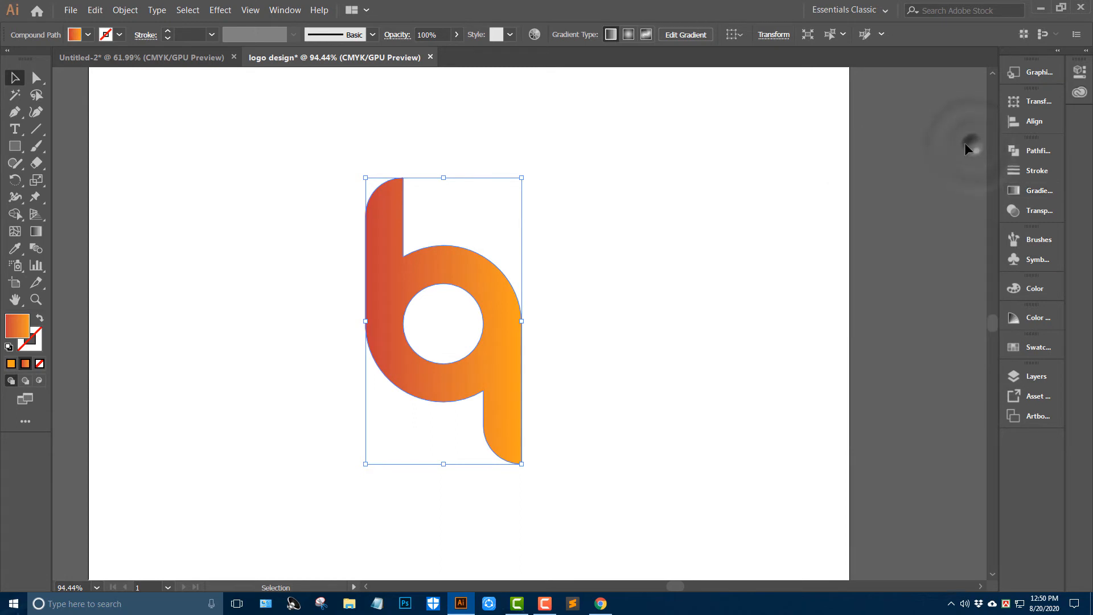
Redirect the logo's gradient vertically, running from red above the b's stem down to orange at the q's foot.
{"action": "left_click", "coordinate": [688, 203]}
{"action": "left_click_drag", "start_coordinate": [336, 313], "coordinate": [278, 293]}
{"action": "left_click_drag", "start_coordinate": [300, 245], "coordinate": [523, 423]}
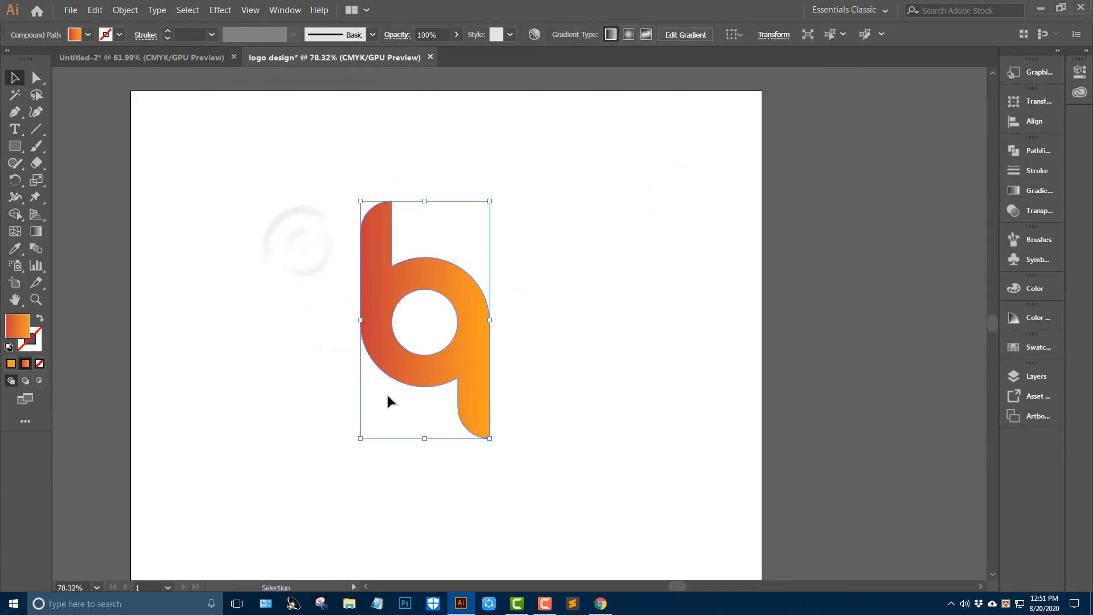
{"action": "left_click", "coordinate": [40, 233]}
{"action": "left_click_drag", "start_coordinate": [452, 144], "coordinate": [402, 434]}
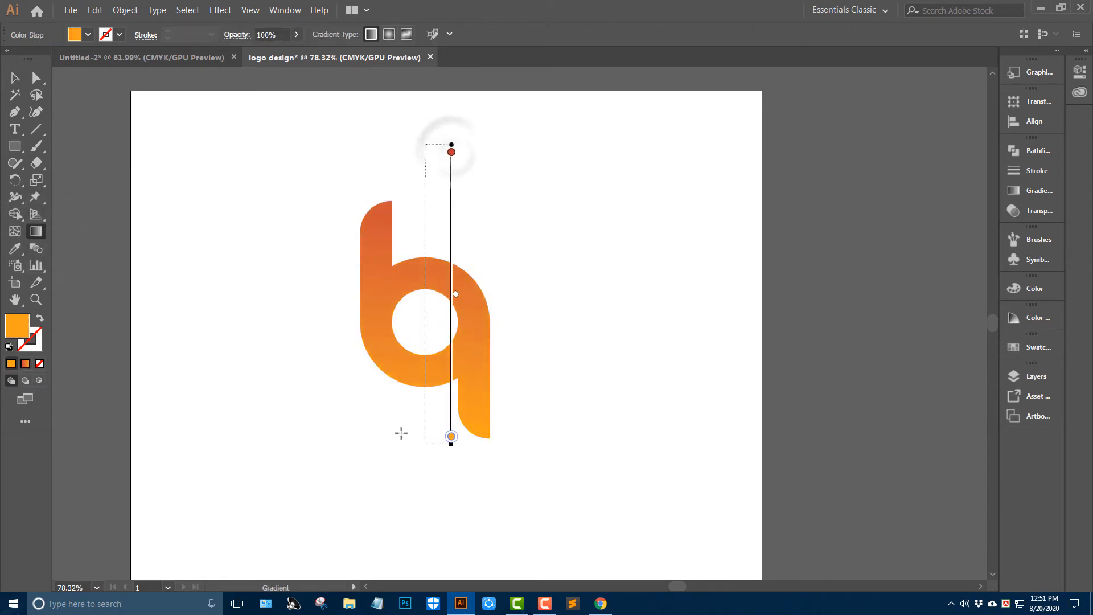
{"action": "left_click", "coordinate": [14, 80]}
{"action": "left_click", "coordinate": [161, 219]}
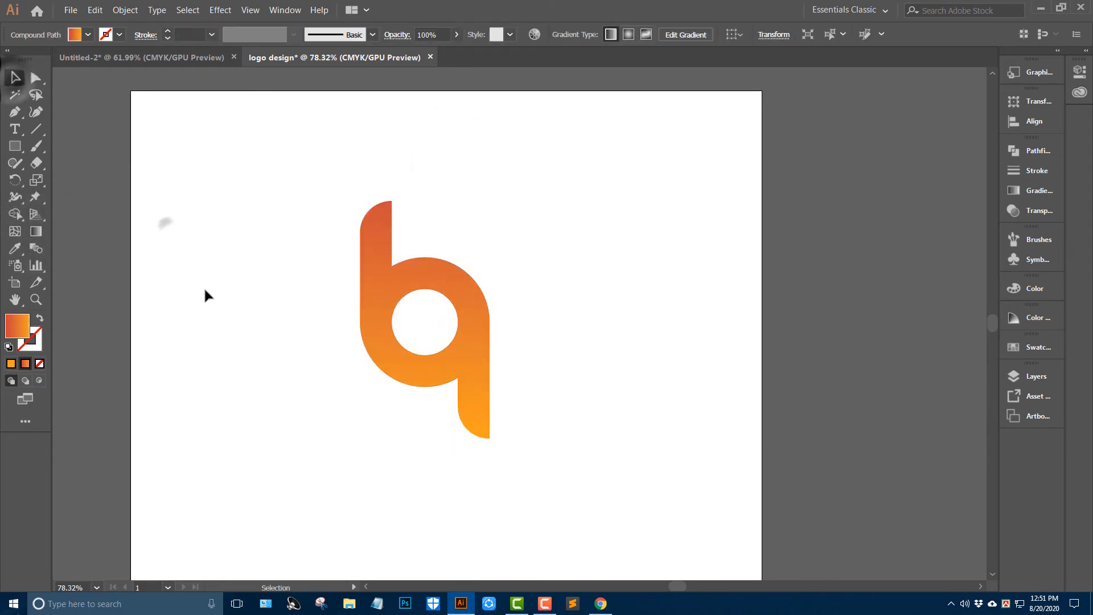
Scale the logo down proportionally around its center to about three quarters of its size.
{"action": "left_click", "coordinate": [240, 334], "text": "ctrl"}
{"action": "left_click_drag", "start_coordinate": [494, 363], "coordinate": [171, 324]}
{"action": "left_click_drag", "start_coordinate": [303, 411], "coordinate": [257, 384]}
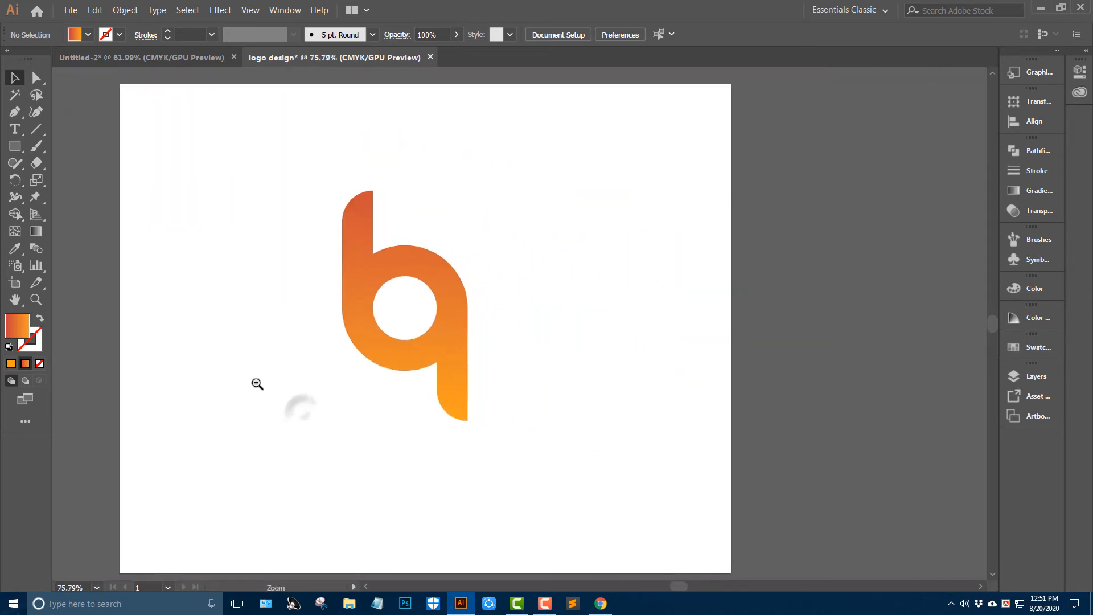
{"action": "left_click", "coordinate": [344, 303]}
{"action": "left_click_drag", "start_coordinate": [467, 424], "coordinate": [449, 386]}
{"action": "left_click", "coordinate": [449, 445]}
{"action": "left_click_drag", "start_coordinate": [450, 428], "coordinate": [450, 423]}
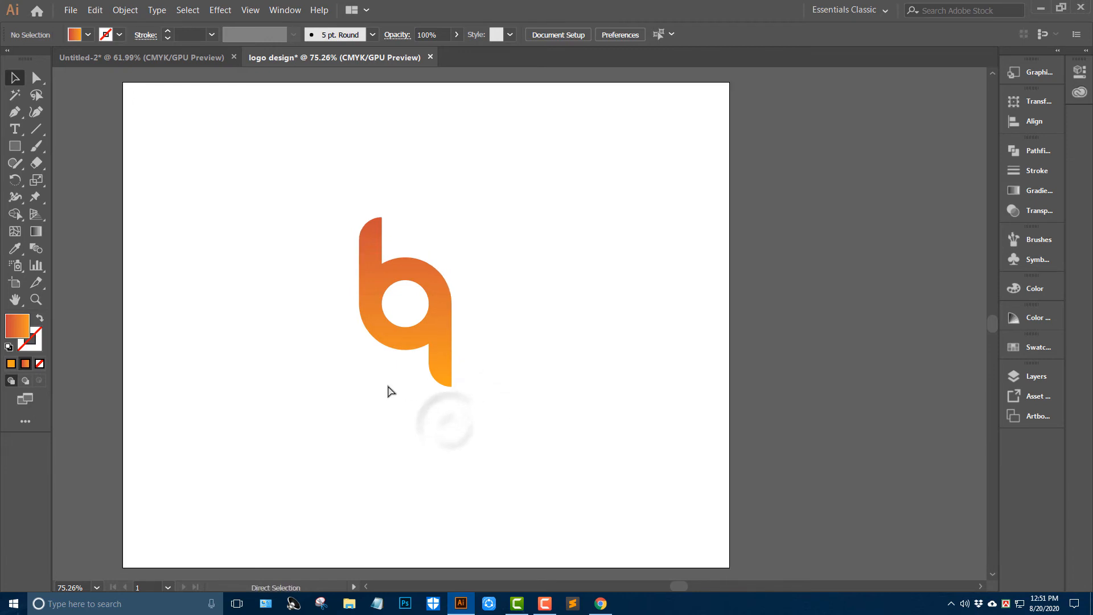
Add the text "quotech biyo" below the logo and enlarge it to about 31 pt.
{"action": "left_click_drag", "start_coordinate": [389, 387], "coordinate": [423, 377]}
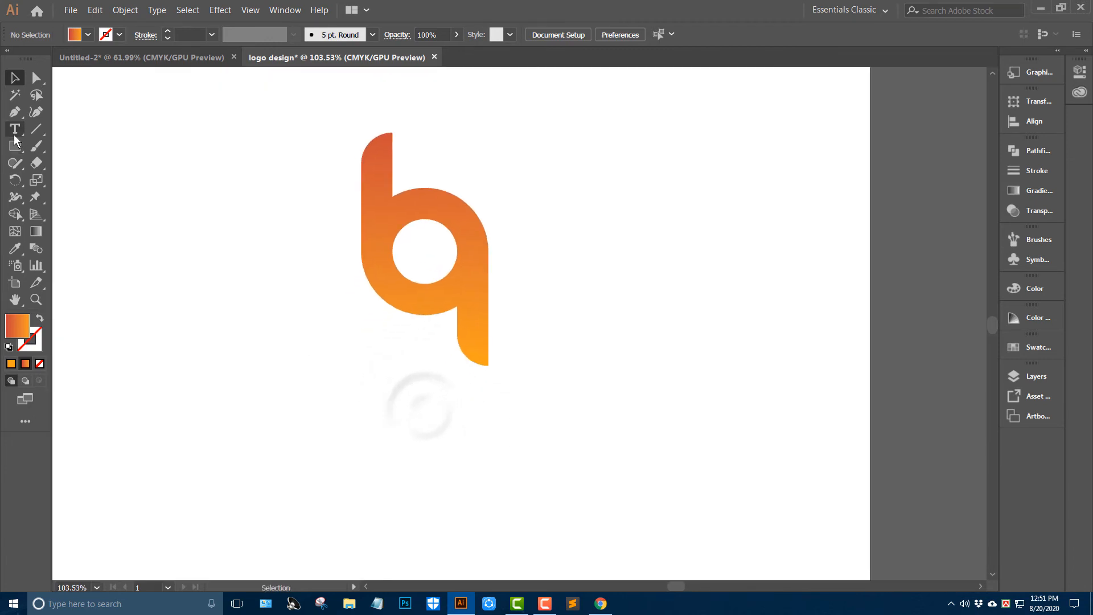
{"action": "left_click", "coordinate": [15, 130]}
{"action": "left_click", "coordinate": [238, 459]}
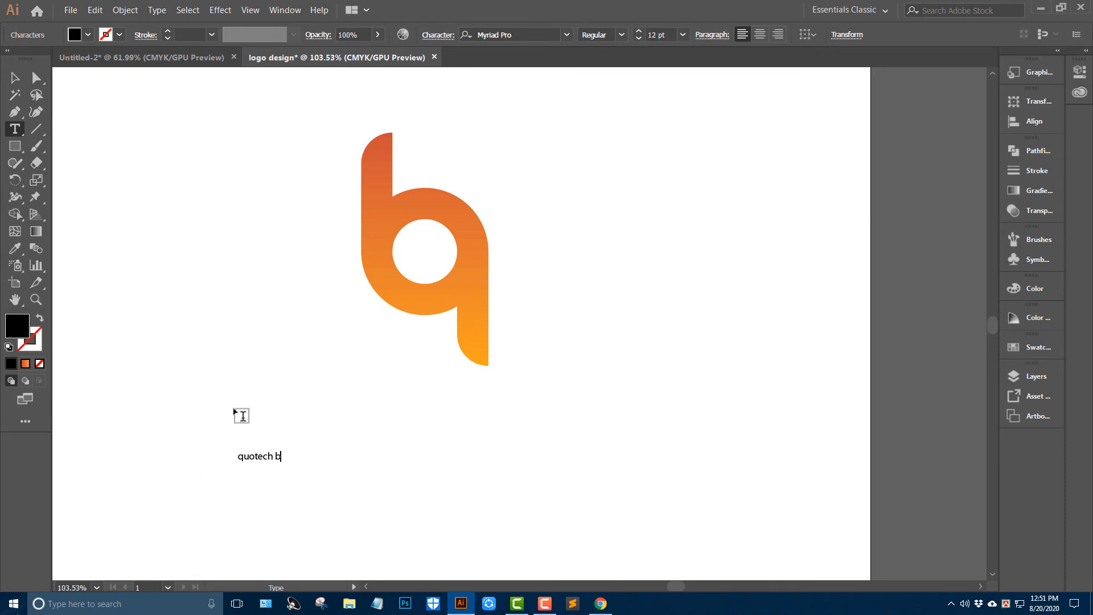
{"action": "type", "text": "quotech biyo"}
{"action": "key", "text": "Escape"}
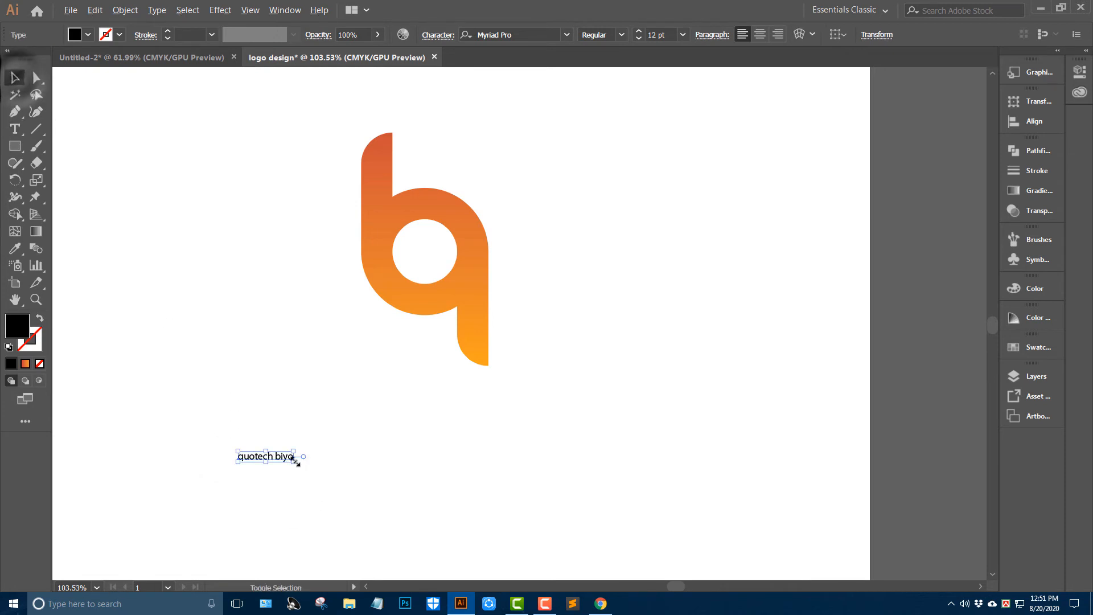
{"action": "left_click_drag", "start_coordinate": [295, 461], "coordinate": [337, 471]}
Set the company name in all caps with the Gotham Pro Bold font.
{"action": "left_click", "coordinate": [438, 35]}
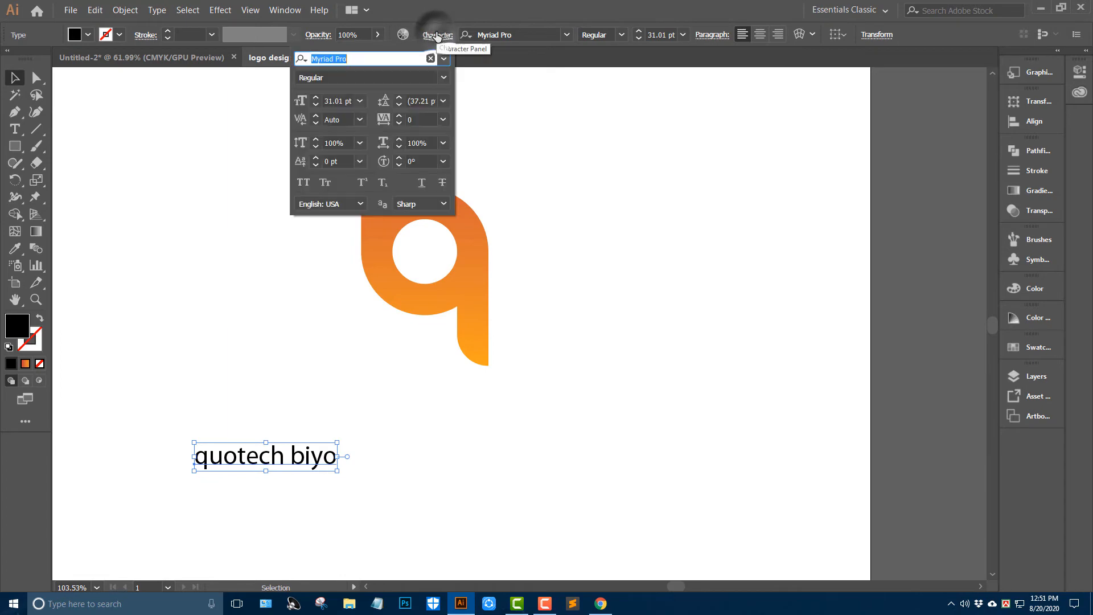
{"action": "left_click", "coordinate": [303, 183]}
{"action": "left_click", "coordinate": [515, 35]}
{"action": "type", "text": "gotham"}
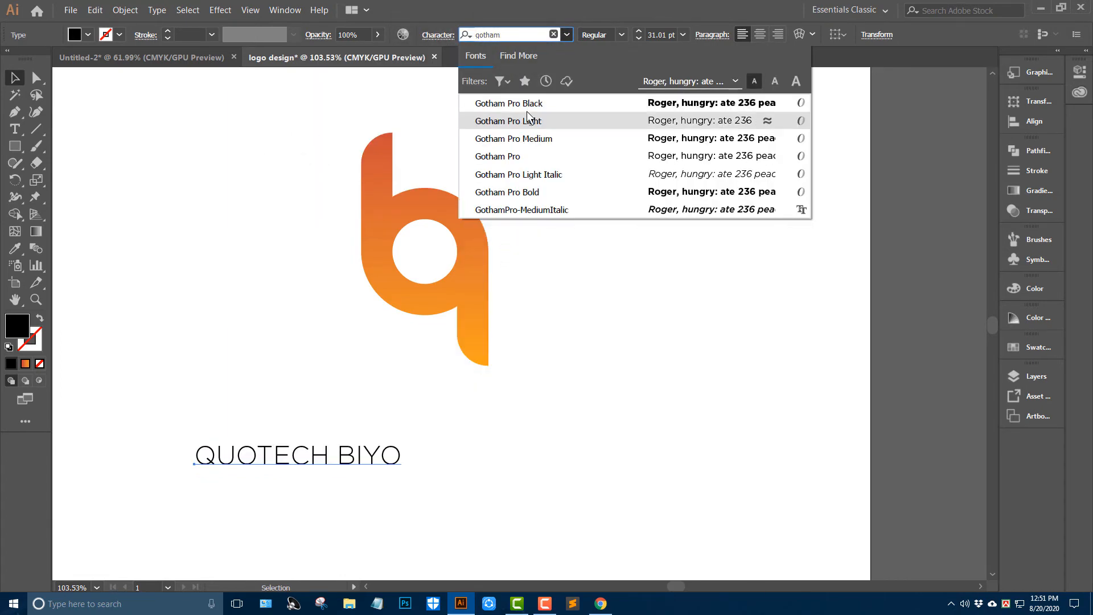
{"action": "left_click", "coordinate": [541, 185]}
Change only the word BIYO to the Light font weight.
{"action": "key", "text": "t"}
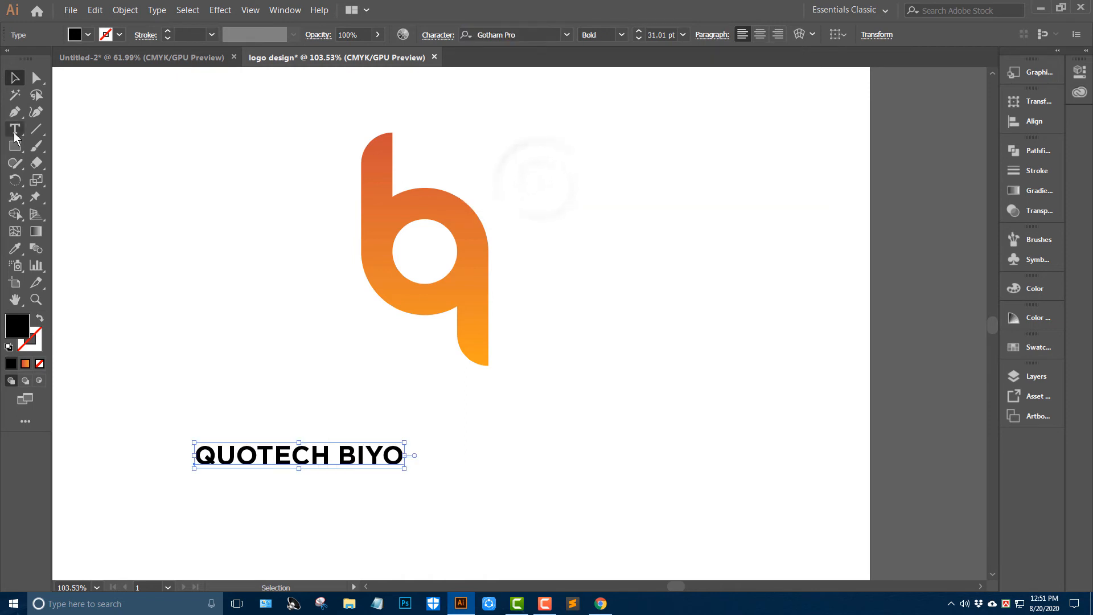
{"action": "double_click", "coordinate": [342, 450]}
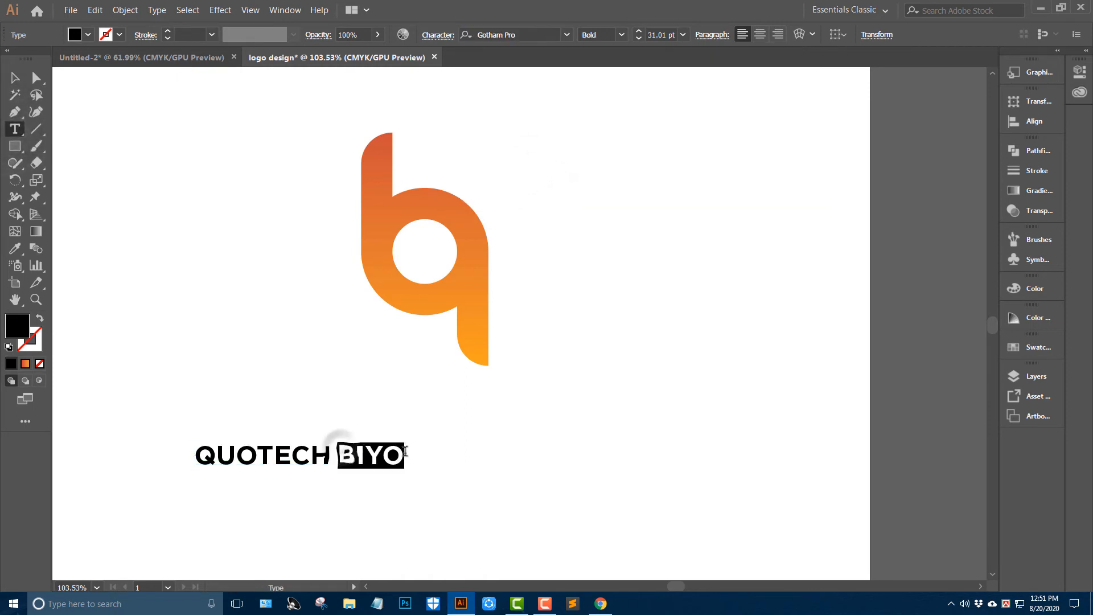
{"action": "left_click", "coordinate": [621, 34]}
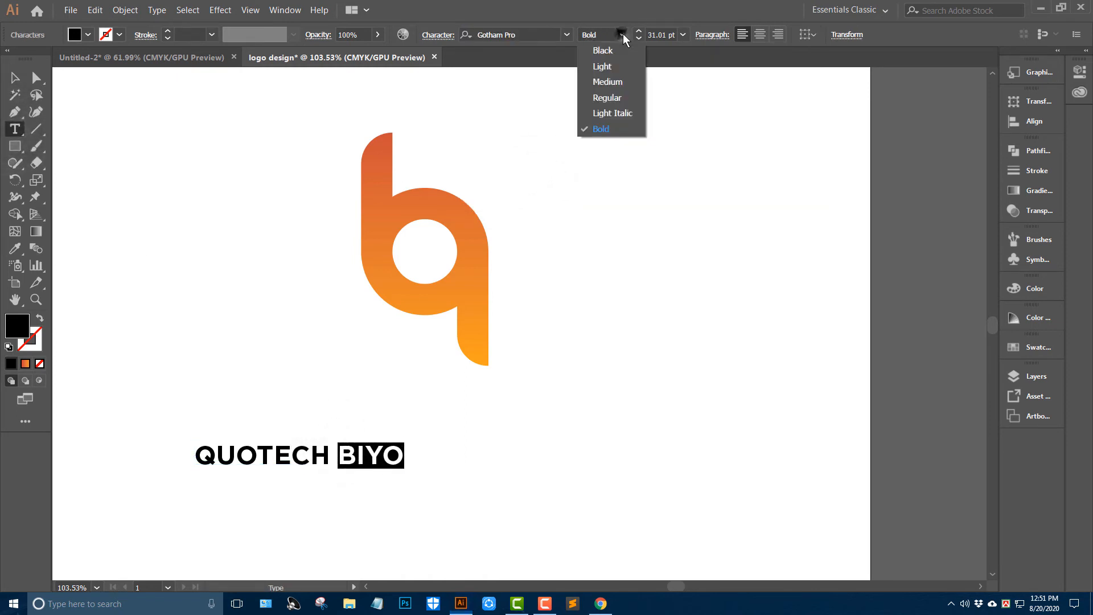
{"action": "left_click", "coordinate": [616, 65]}
{"action": "left_click", "coordinate": [14, 77]}
{"action": "left_click", "coordinate": [202, 188]}
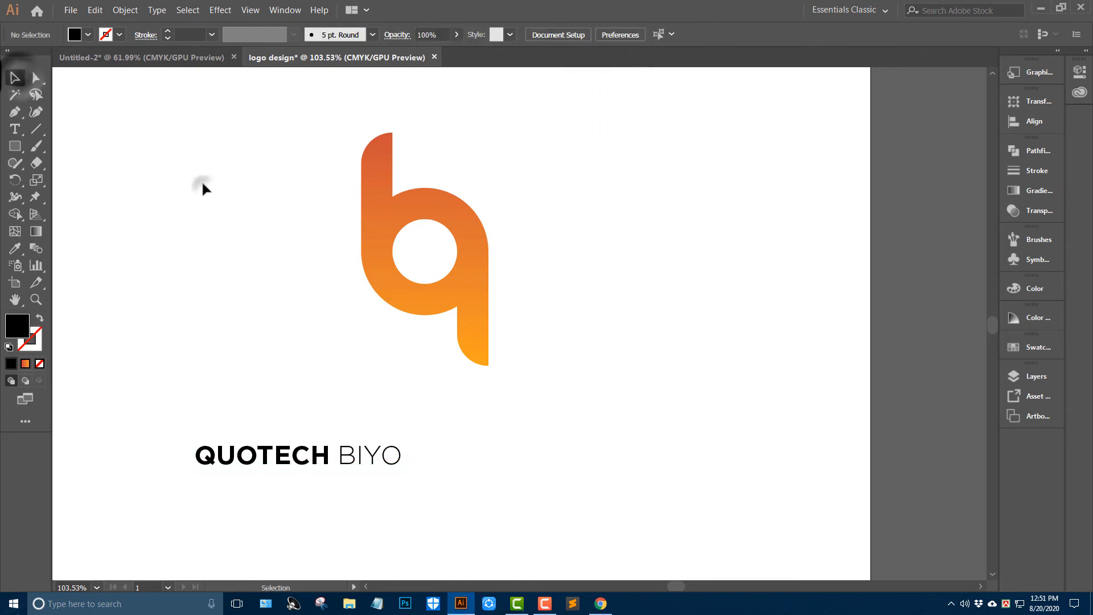
Move the company name directly beneath the logo and convert it to outlines.
{"action": "left_click_drag", "start_coordinate": [296, 455], "coordinate": [433, 397]}
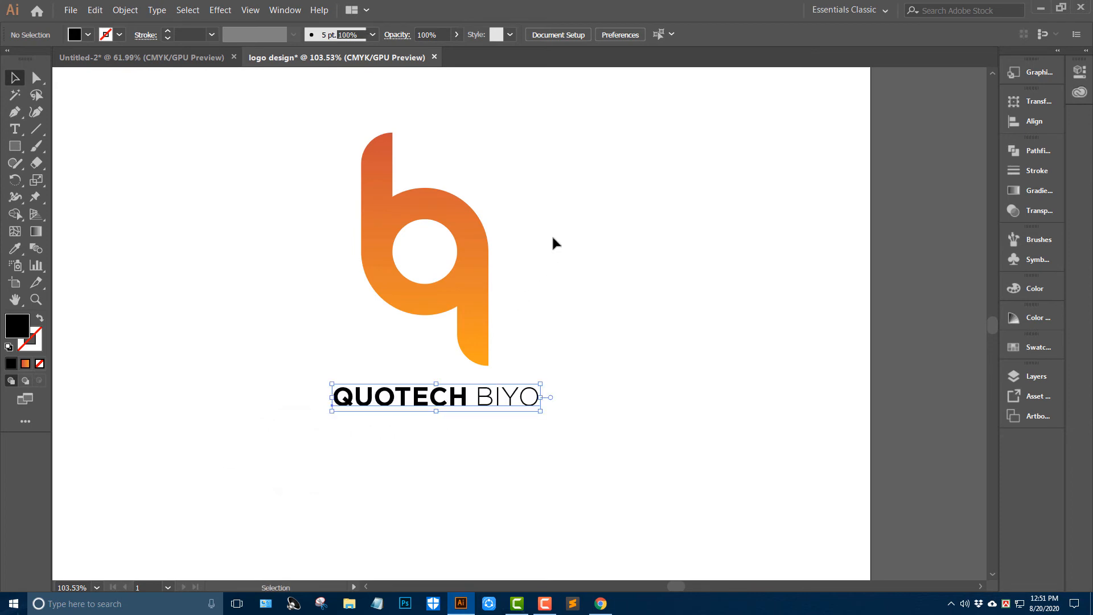
{"action": "right_click", "coordinate": [554, 239]}
{"action": "left_click", "coordinate": [637, 305]}
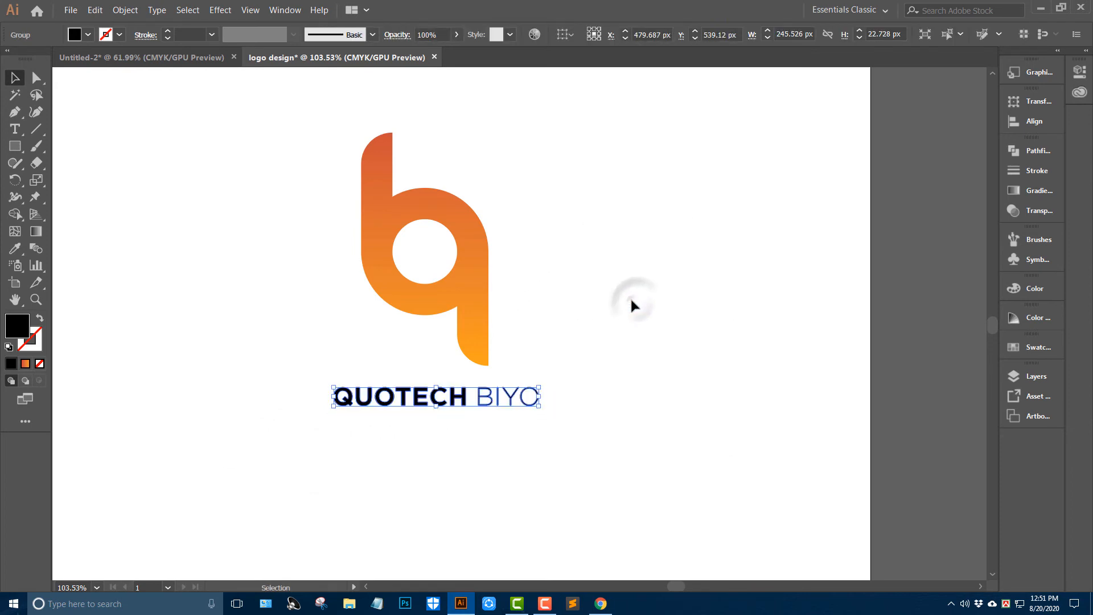
{"action": "left_click", "coordinate": [630, 296]}
Sample the logo's red-to-orange gradient onto the outlined company name with the Eyedropper.
{"action": "left_click_drag", "start_coordinate": [567, 405], "coordinate": [226, 384]}
{"action": "left_click", "coordinate": [14, 249]}
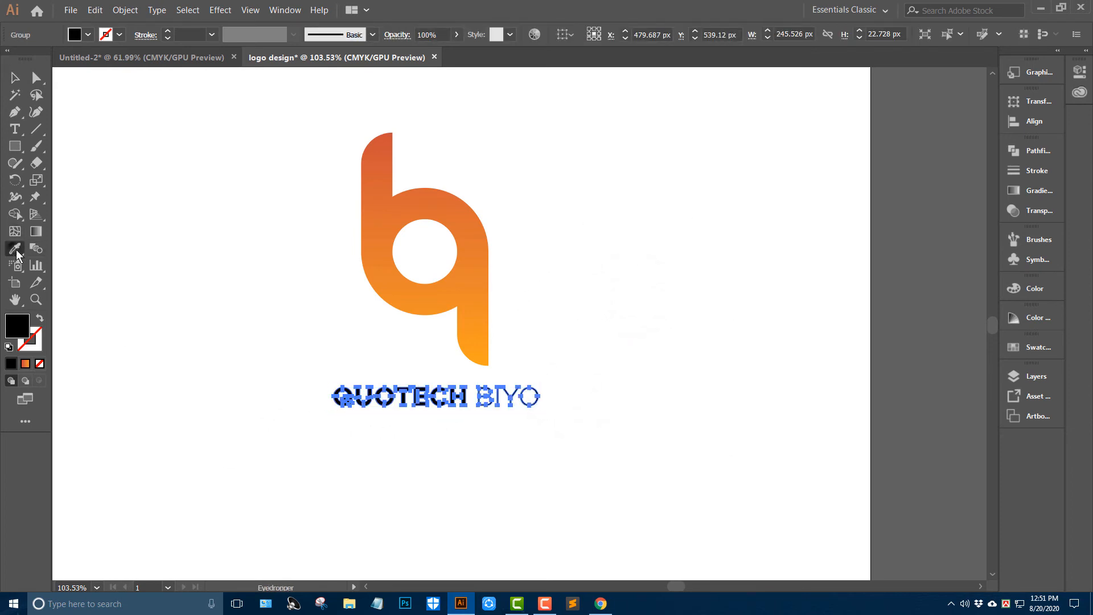
{"action": "left_click", "coordinate": [370, 185]}
{"action": "left_click", "coordinate": [14, 77]}
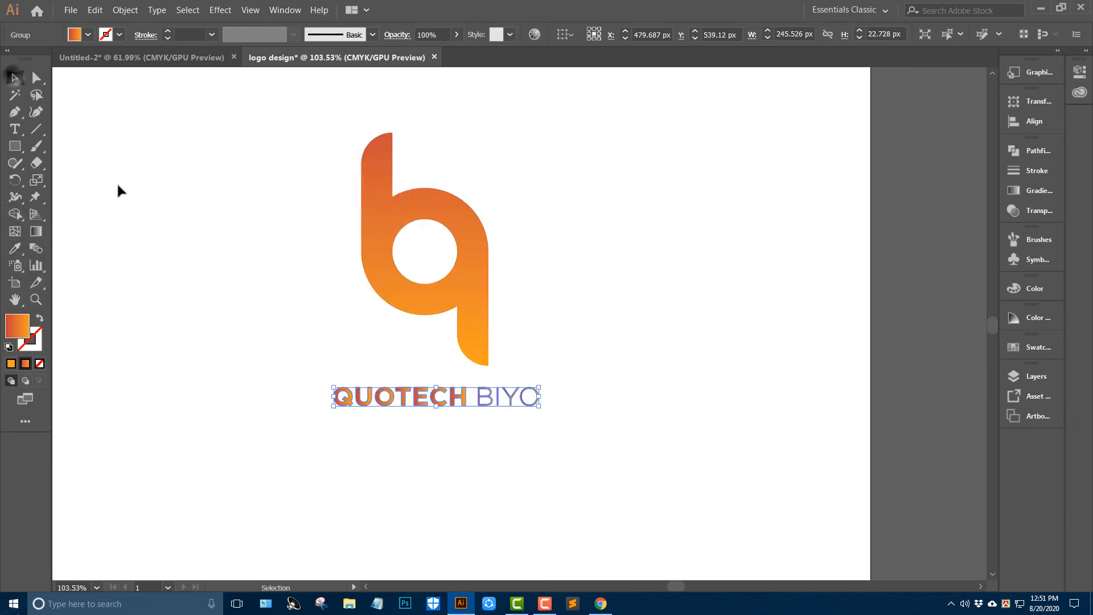
{"action": "left_click", "coordinate": [120, 191]}
Apply one near-vertical gradient across all the company name's letters, starting inside the logo and ending at the text's lower edge.
{"action": "left_click_drag", "start_coordinate": [268, 367], "coordinate": [566, 431]}
{"action": "left_click", "coordinate": [37, 233]}
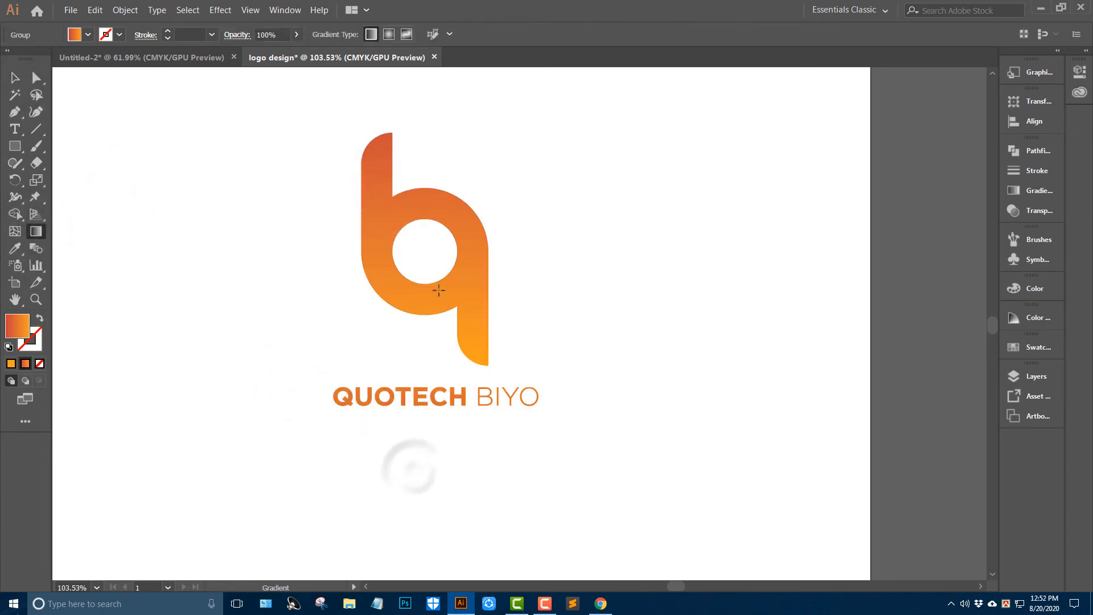
{"action": "left_click_drag", "start_coordinate": [434, 291], "coordinate": [419, 405]}
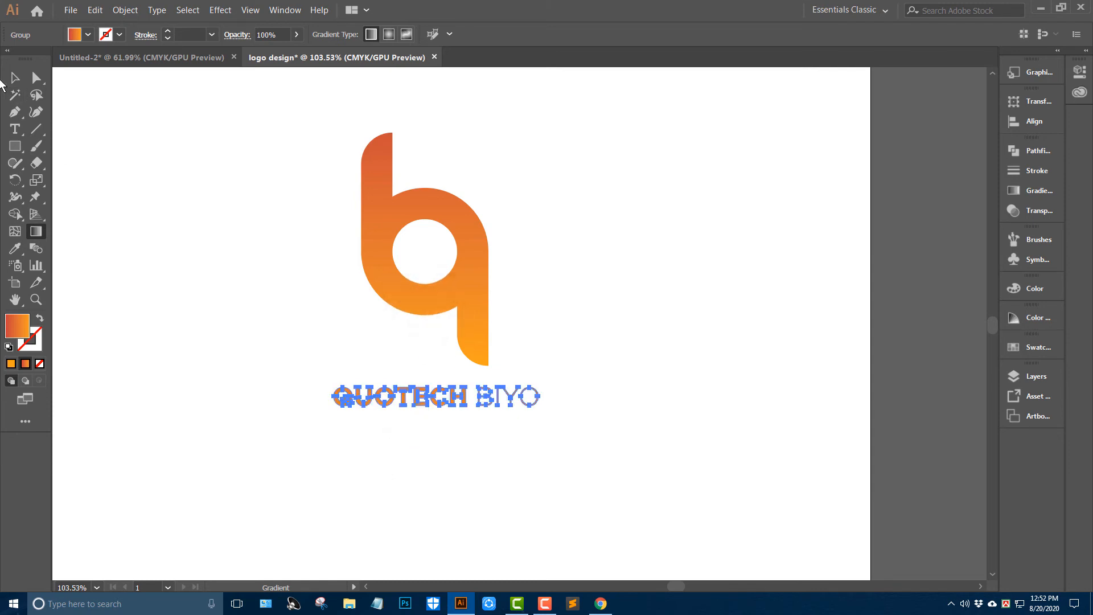
{"action": "left_click", "coordinate": [10, 81]}
{"action": "left_click", "coordinate": [145, 159]}
Nudge the bq mark slightly down, closer to the company name.
{"action": "left_click_drag", "start_coordinate": [247, 301], "coordinate": [163, 246]}
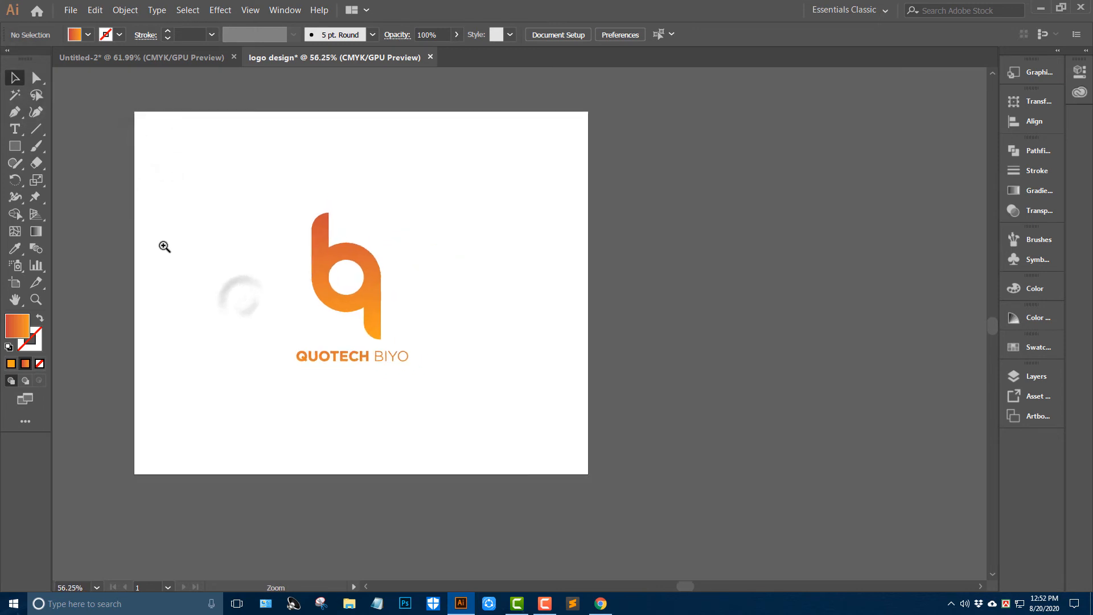
{"action": "left_click_drag", "start_coordinate": [462, 397], "coordinate": [479, 385]}
{"action": "left_click_drag", "start_coordinate": [468, 236], "coordinate": [576, 261]}
{"action": "left_click_drag", "start_coordinate": [406, 427], "coordinate": [434, 425]}
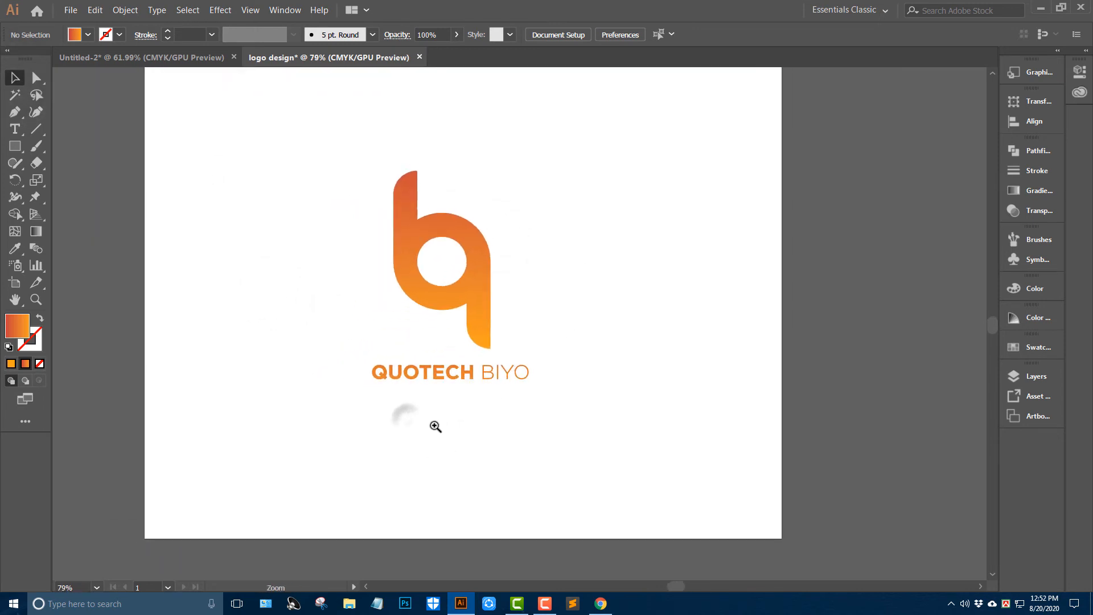
{"action": "left_click_drag", "start_coordinate": [312, 176], "coordinate": [620, 246]}
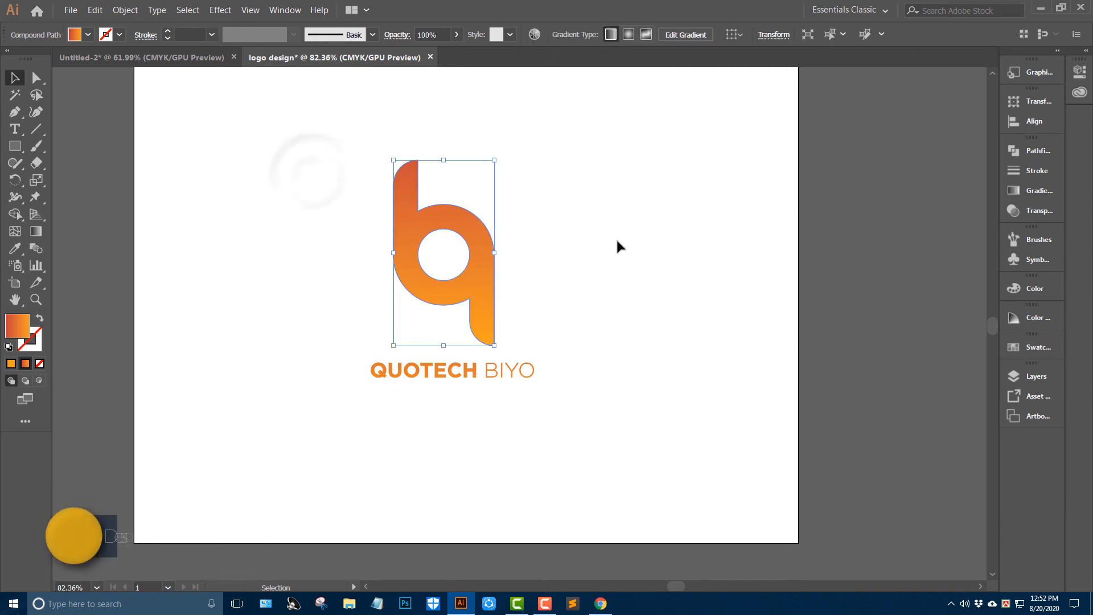
{"action": "key", "text": "Down"}
{"action": "key", "text": "Down"}
{"action": "key", "text": "Down"}
{"action": "key", "text": "Down"}
{"action": "key", "text": "Down"}
{"action": "left_click", "coordinate": [586, 229]}
Align the bq mark and the company name by their horizontal centers and group them.
{"action": "left_click_drag", "start_coordinate": [282, 192], "coordinate": [587, 407]}
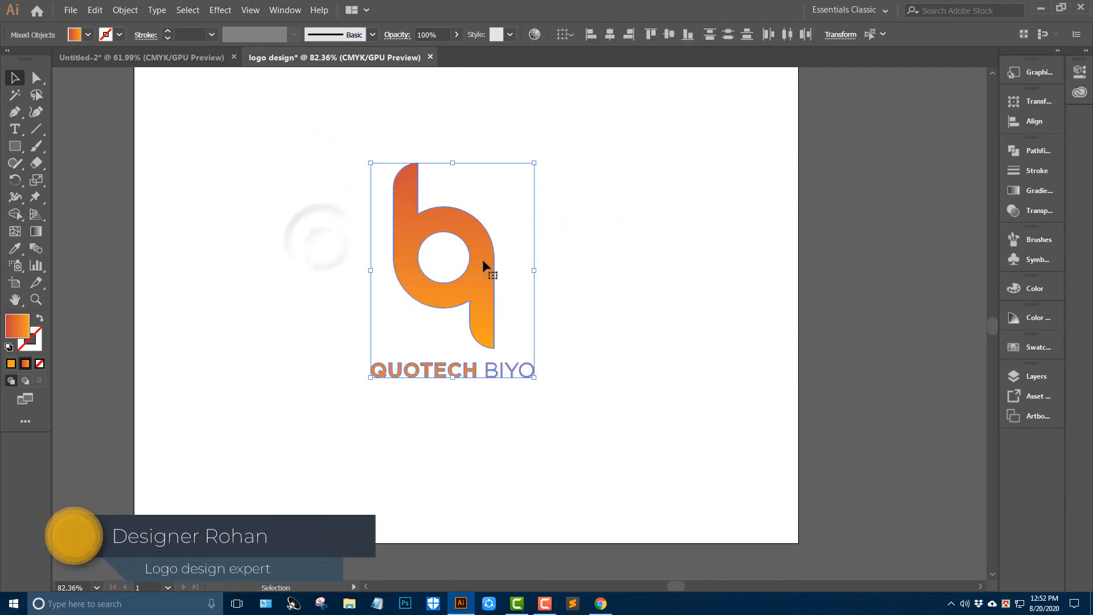
{"action": "left_click", "coordinate": [610, 34]}
{"action": "left_click", "coordinate": [622, 268]}
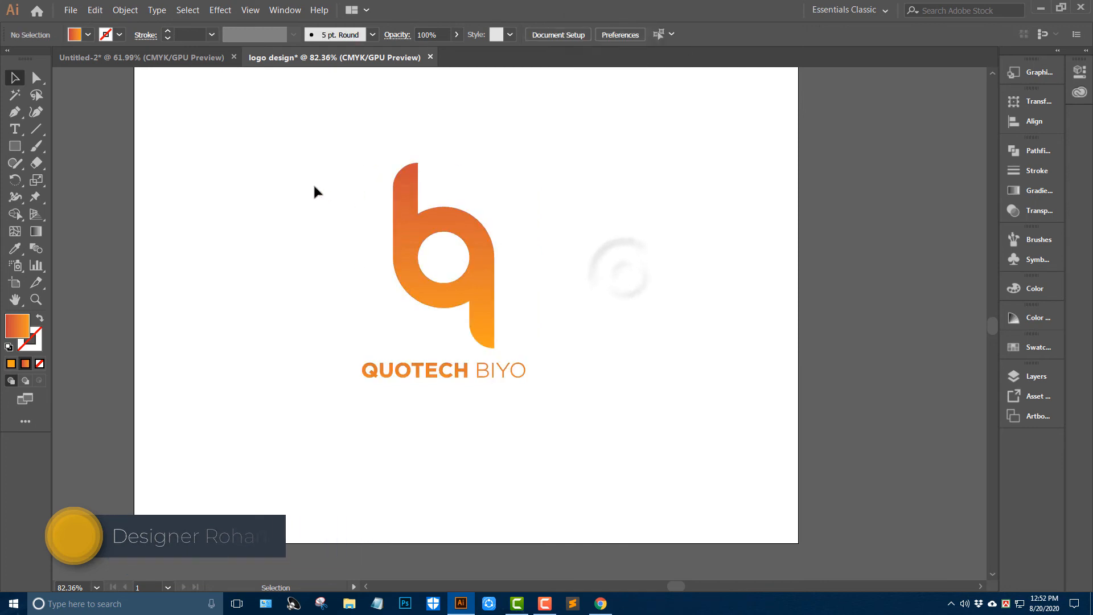
{"action": "left_click_drag", "start_coordinate": [291, 210], "coordinate": [569, 450]}
{"action": "right_click", "coordinate": [606, 258]}
{"action": "left_click", "coordinate": [669, 327]}
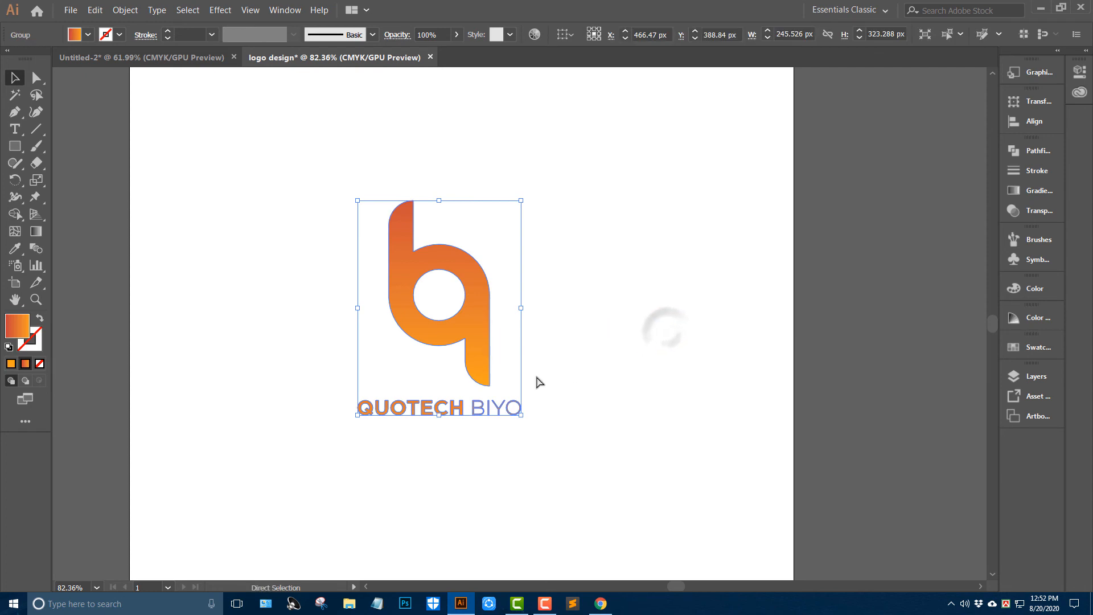
Move the grouped logo to the upper-right area of the artboard.
{"action": "scroll", "coordinate": [563, 376], "scroll_direction": "down", "scroll_amount": 1}
{"action": "left_click_drag", "start_coordinate": [480, 298], "coordinate": [670, 221]}
{"action": "left_click", "coordinate": [537, 378]}
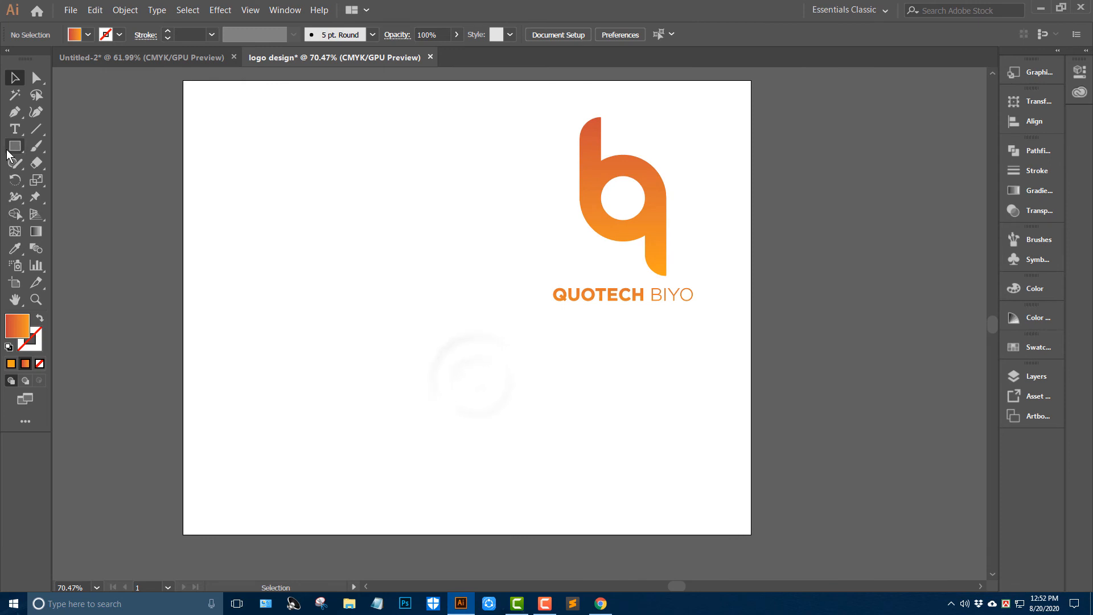
Draw a full-width rectangle with the logo's gradient fill over roughly the lower two fifths of the artboard.
{"action": "left_click_drag", "start_coordinate": [9, 149], "coordinate": [86, 146]}
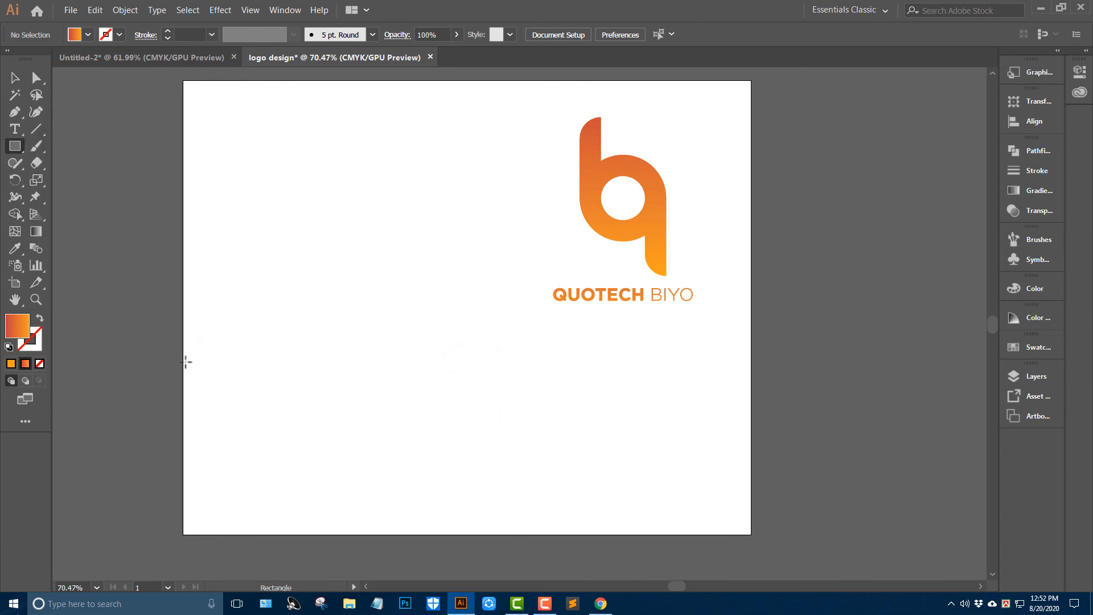
{"action": "left_click_drag", "start_coordinate": [183, 360], "coordinate": [751, 534]}
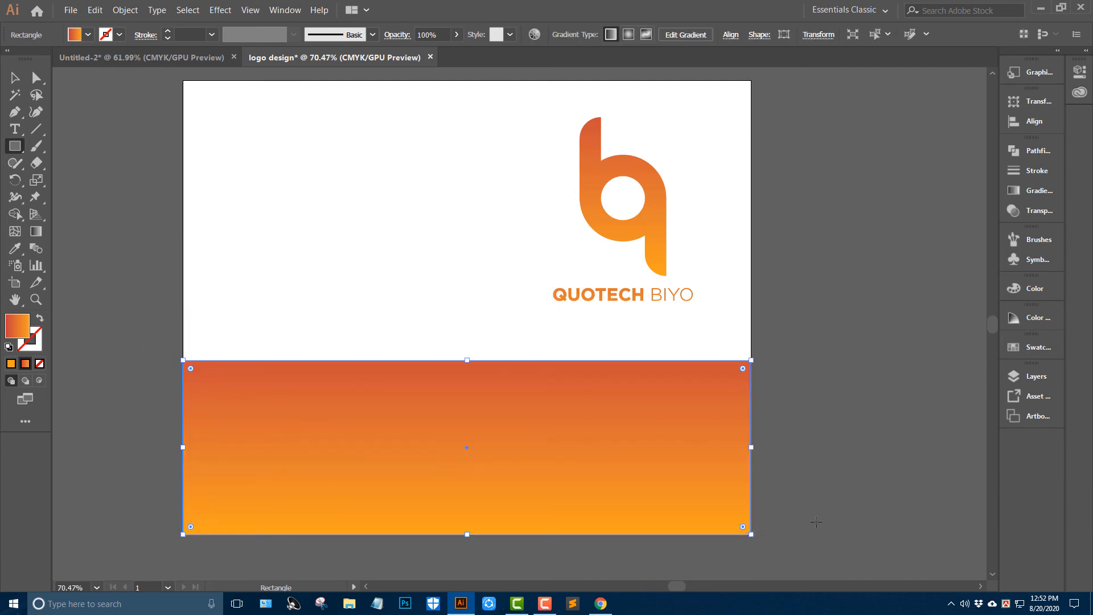
{"action": "left_click", "coordinate": [16, 83]}
{"action": "left_click", "coordinate": [398, 156]}
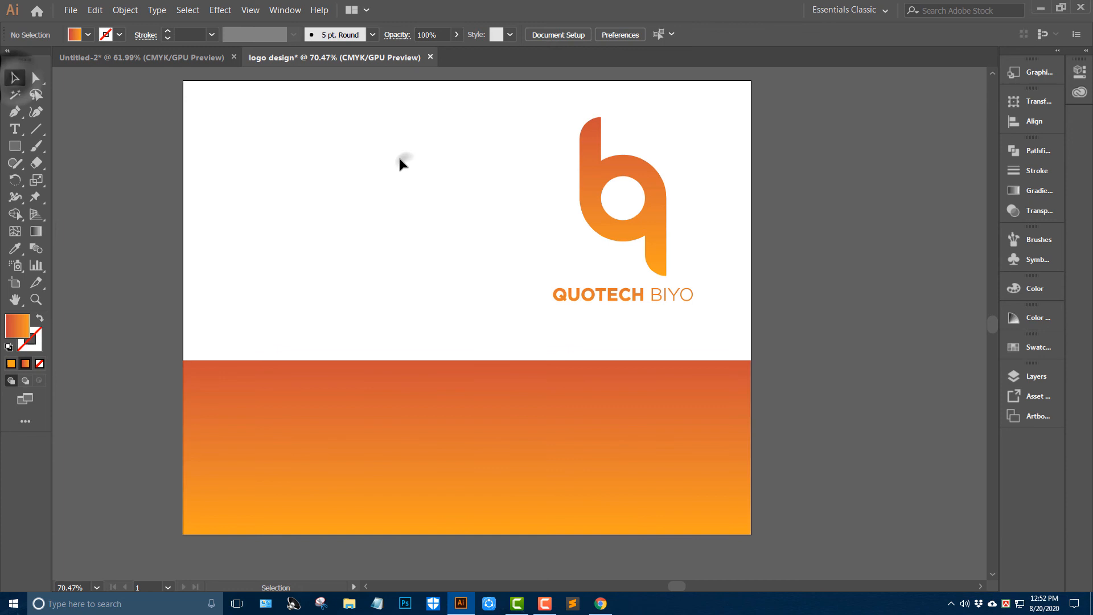
Place a copy of the logo, scaled to about 159 x 209 px, centered on the gradient band and bring it to the front.
{"action": "left_click", "coordinate": [592, 182]}
{"action": "left_click_drag", "start_coordinate": [592, 183], "coordinate": [333, 188]}
{"action": "left_click_drag", "start_coordinate": [436, 309], "coordinate": [410, 276]}
{"action": "left_click_drag", "start_coordinate": [388, 235], "coordinate": [484, 446]}
{"action": "right_click", "coordinate": [502, 279]}
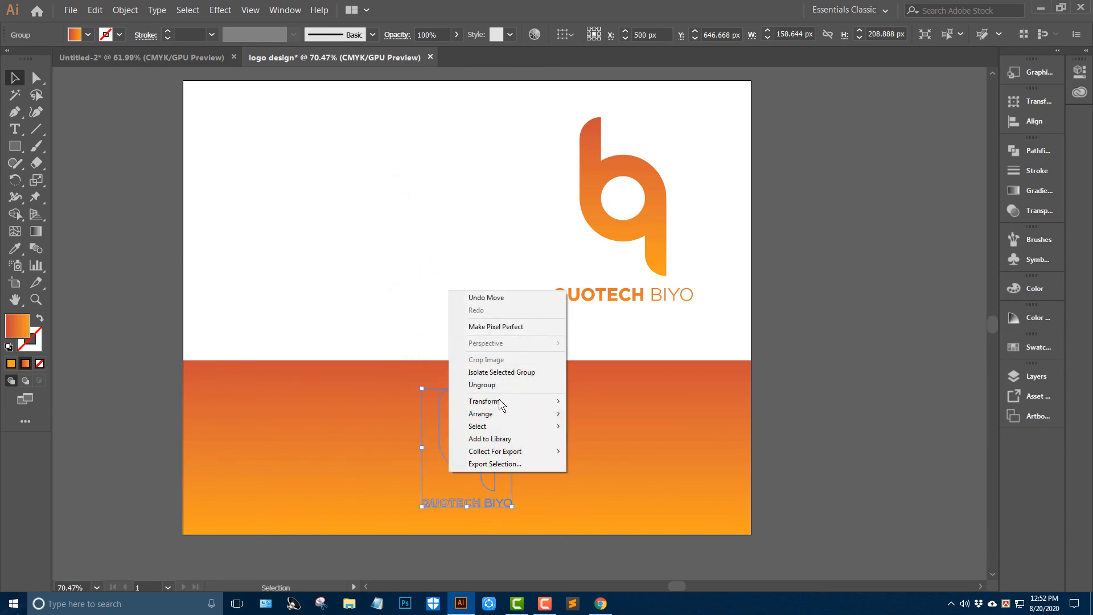
{"action": "mouse_move", "coordinate": [495, 413]}
{"action": "left_click", "coordinate": [586, 413]}
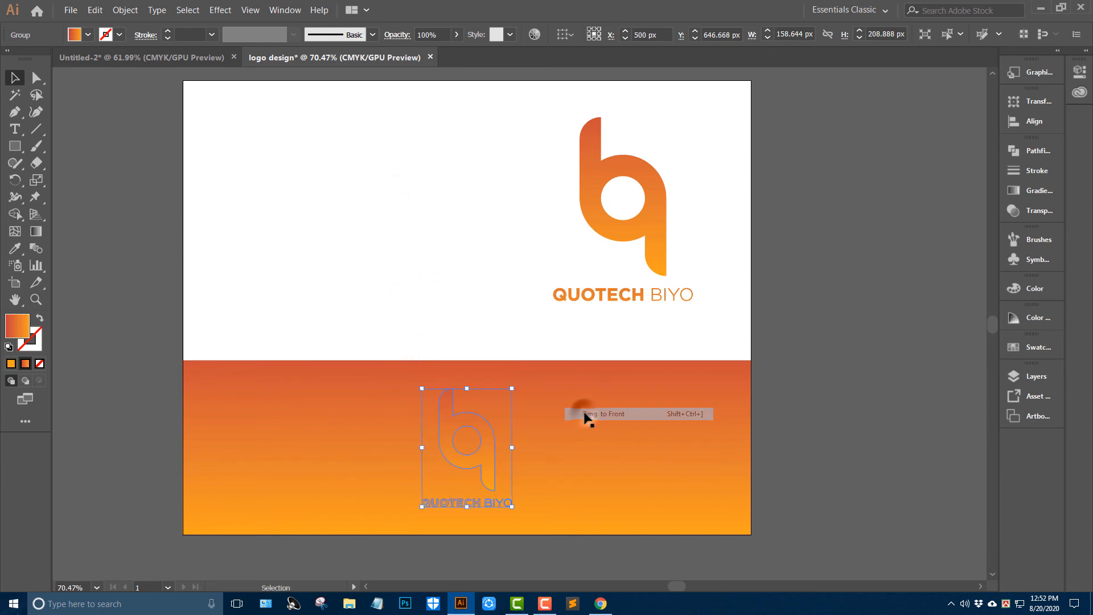
Fill the small logo copy on the gradient band with the White swatch.
{"action": "left_click", "coordinate": [1032, 348]}
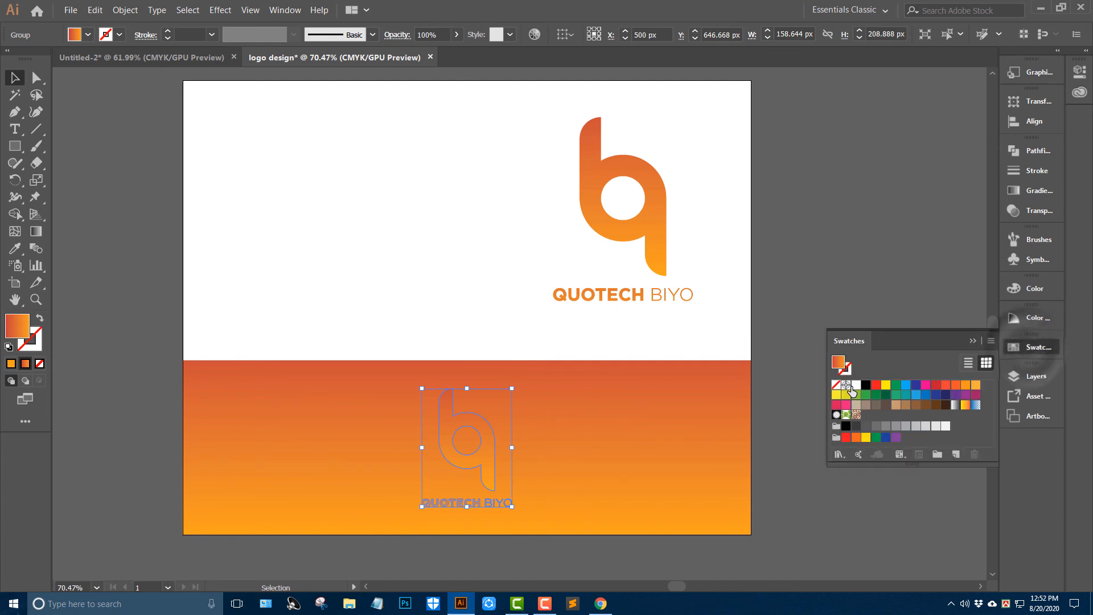
{"action": "left_click", "coordinate": [856, 386]}
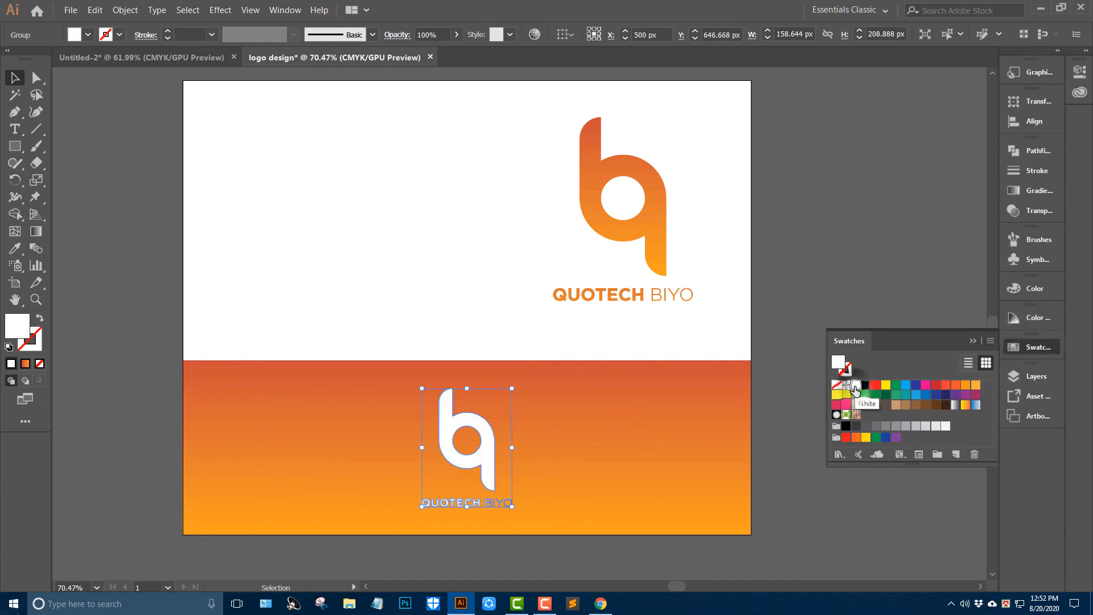
{"action": "left_click", "coordinate": [972, 341]}
{"action": "left_click", "coordinate": [846, 313]}
Draw a rectangle about 509 x 493 px over the artboard's upper-left area and fill it with the dark gray swatch.
{"action": "mouse_move", "coordinate": [835, 293]}
{"action": "left_mouse_down"}
{"action": "mouse_move", "coordinate": [812, 286]}
{"action": "mouse_move", "coordinate": [816, 300]}
{"action": "left_mouse_up"}
{"action": "left_click_drag", "start_coordinate": [23, 148], "coordinate": [71, 148]}
{"action": "left_click_drag", "start_coordinate": [162, 87], "coordinate": [452, 368]}
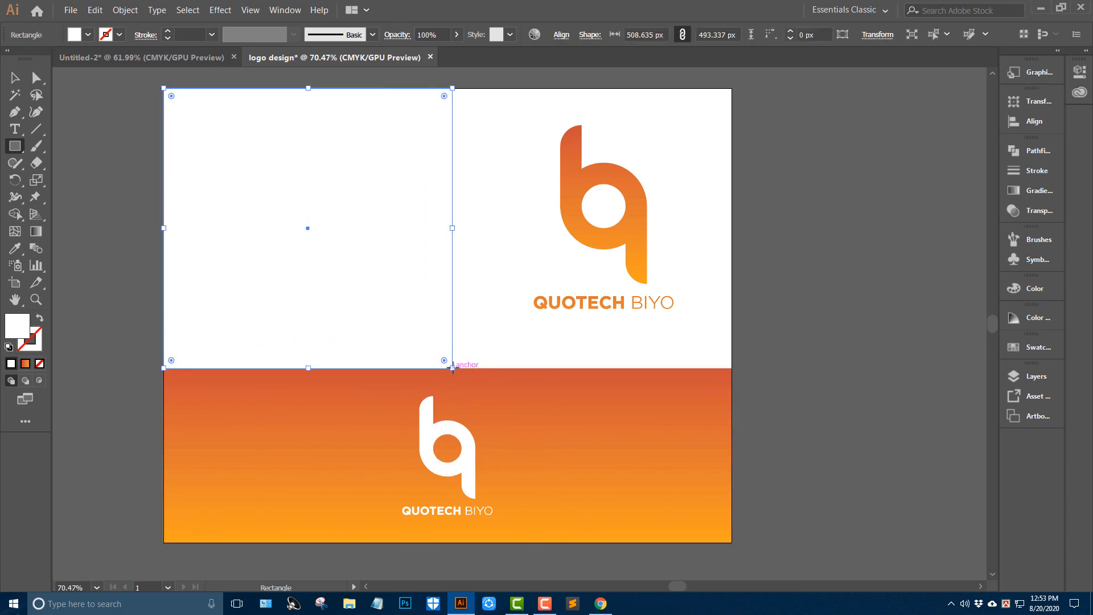
{"action": "left_click", "coordinate": [1023, 352]}
{"action": "left_click", "coordinate": [856, 426]}
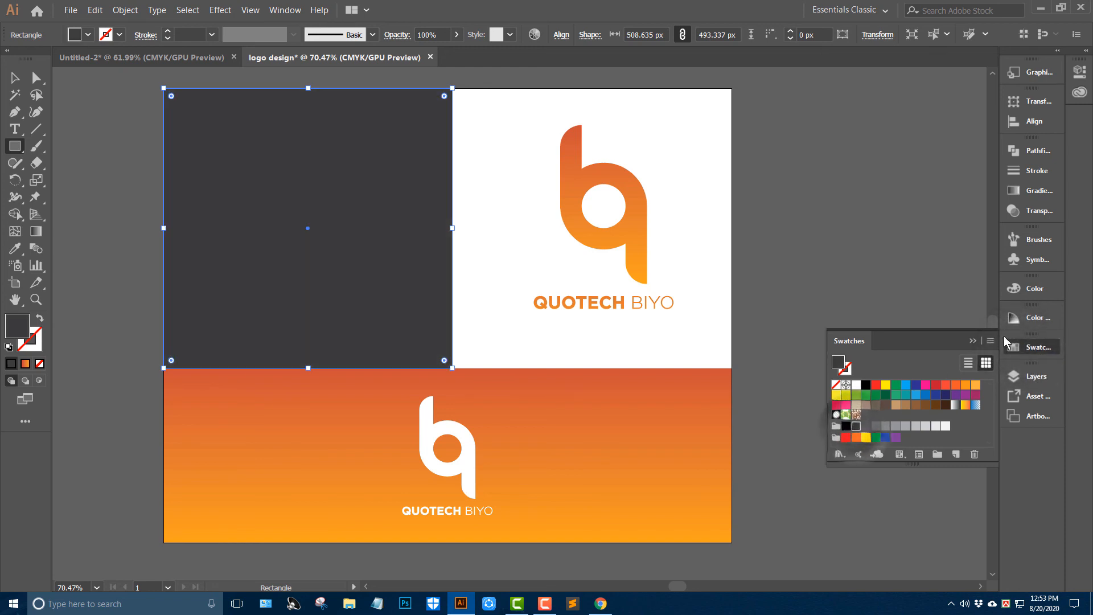
{"action": "left_click", "coordinate": [1006, 344]}
{"action": "key", "text": "v"}
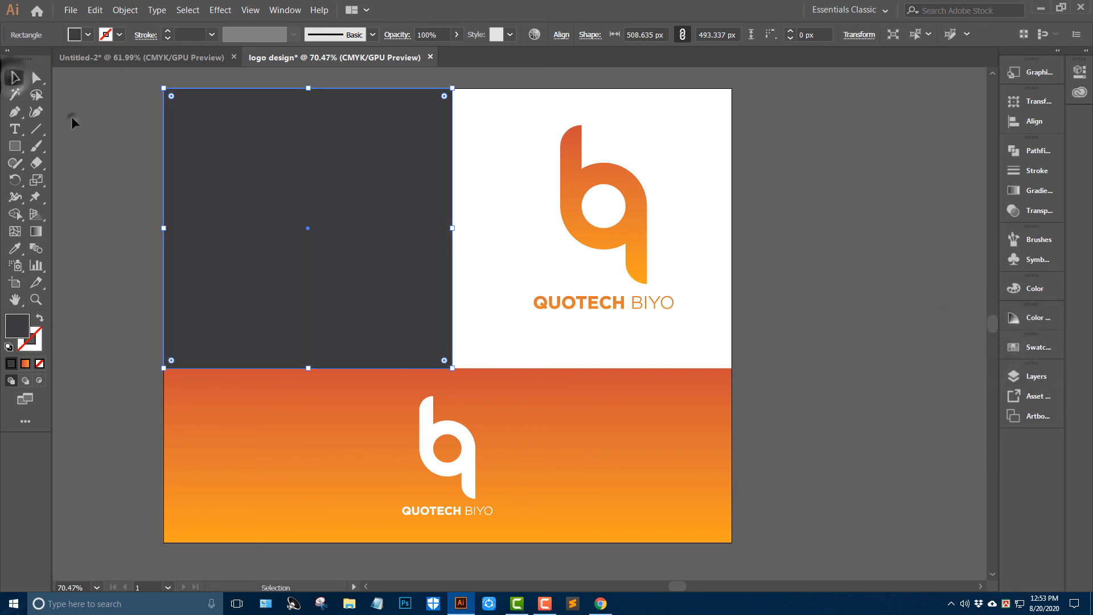
{"action": "left_click", "coordinate": [70, 116]}
Place a full-size copy of the gradient logo on the dark gray rectangle and bring it to the front.
{"action": "left_click", "coordinate": [584, 173]}
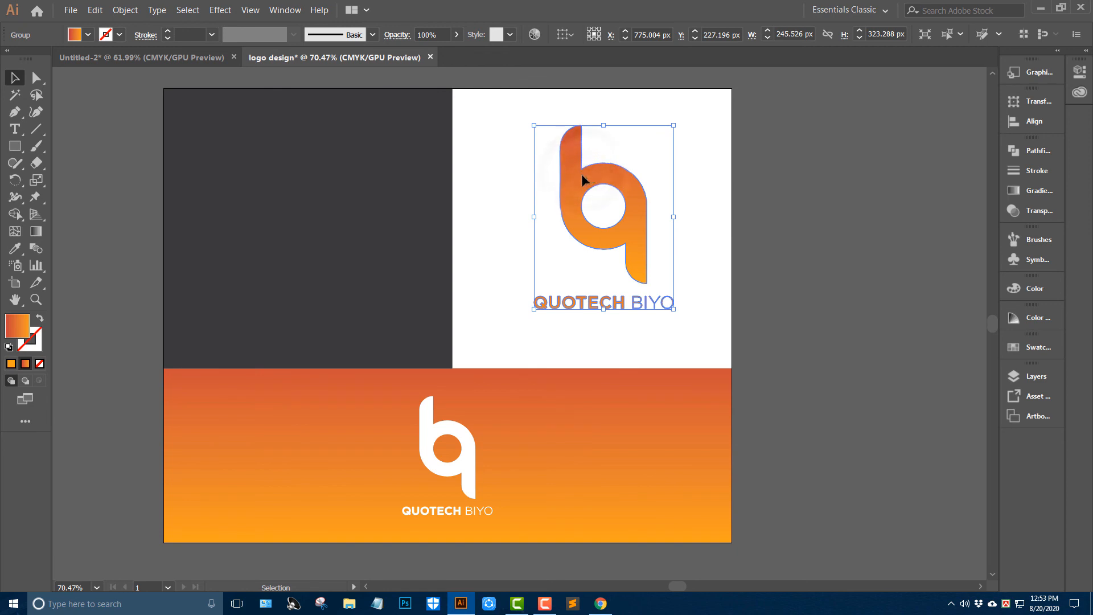
{"action": "left_click_drag", "start_coordinate": [582, 173], "coordinate": [279, 168]}
{"action": "right_click", "coordinate": [699, 181]}
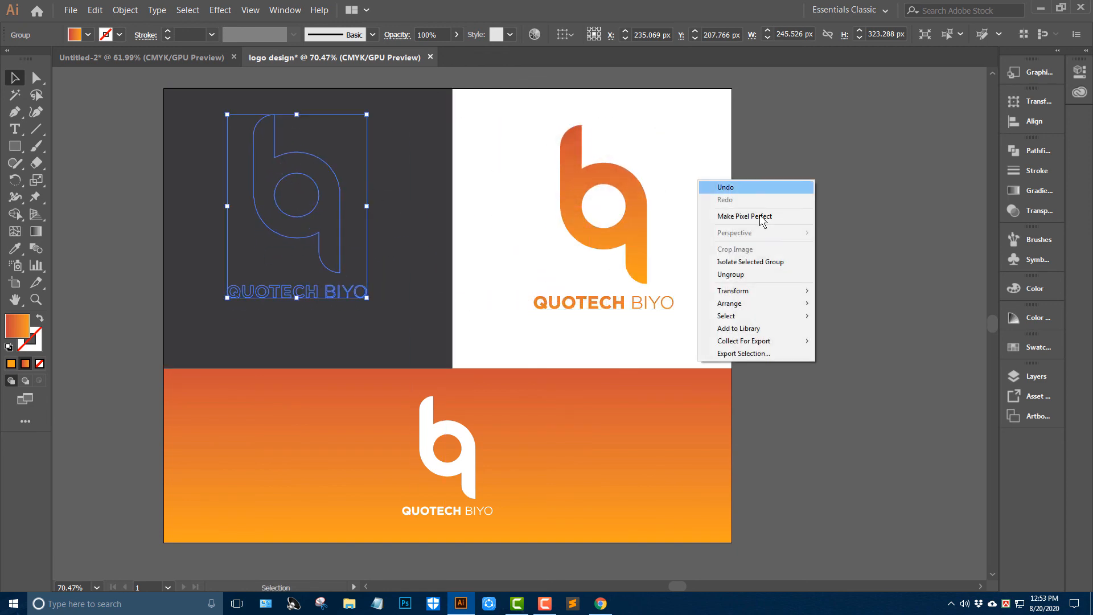
{"action": "mouse_move", "coordinate": [750, 304]}
{"action": "left_click", "coordinate": [820, 303]}
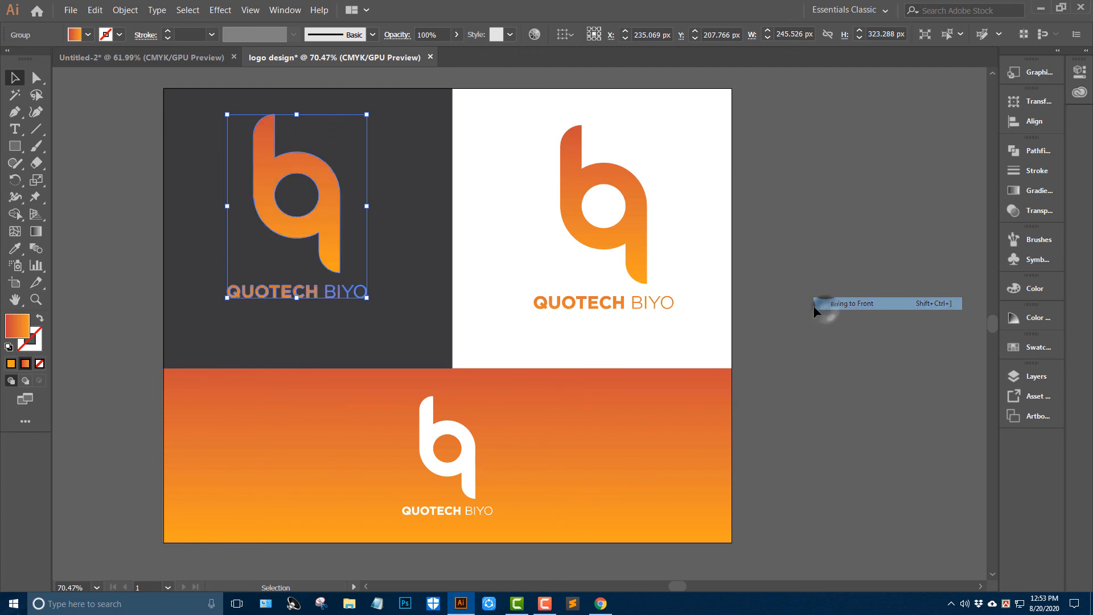
{"action": "left_click", "coordinate": [813, 305]}
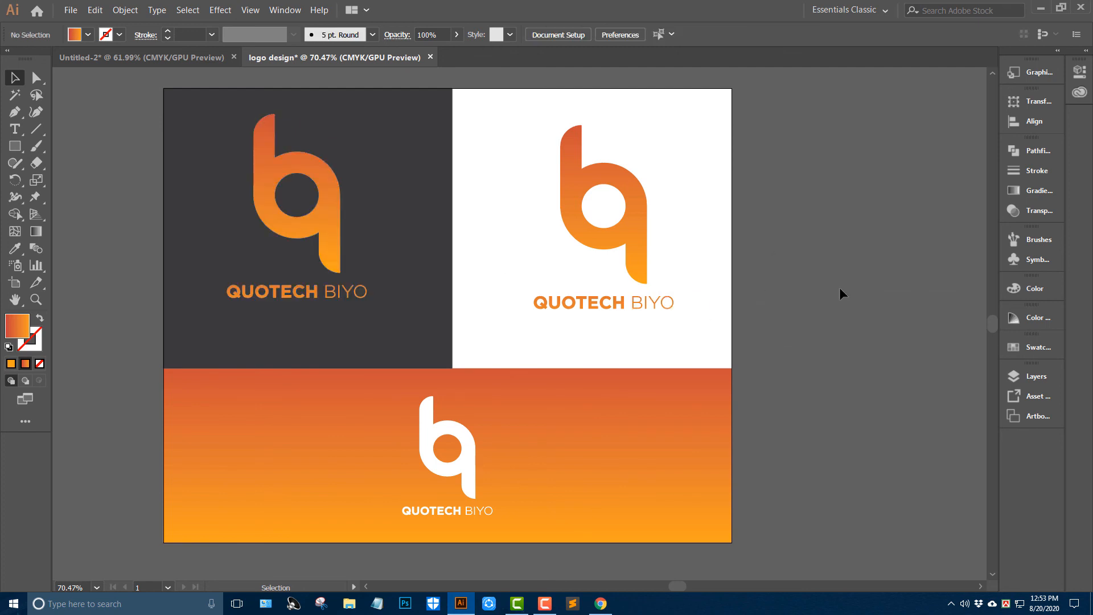
{"action": "left_click", "coordinate": [793, 275], "text": "alt"}
{"action": "left_click_drag", "start_coordinate": [794, 265], "coordinate": [830, 258]}
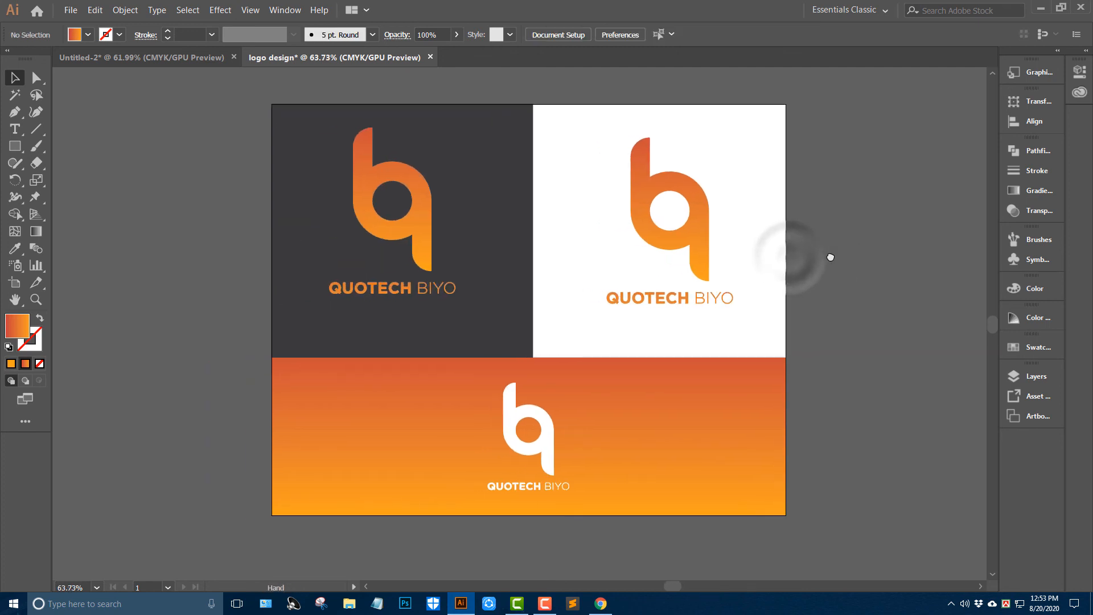